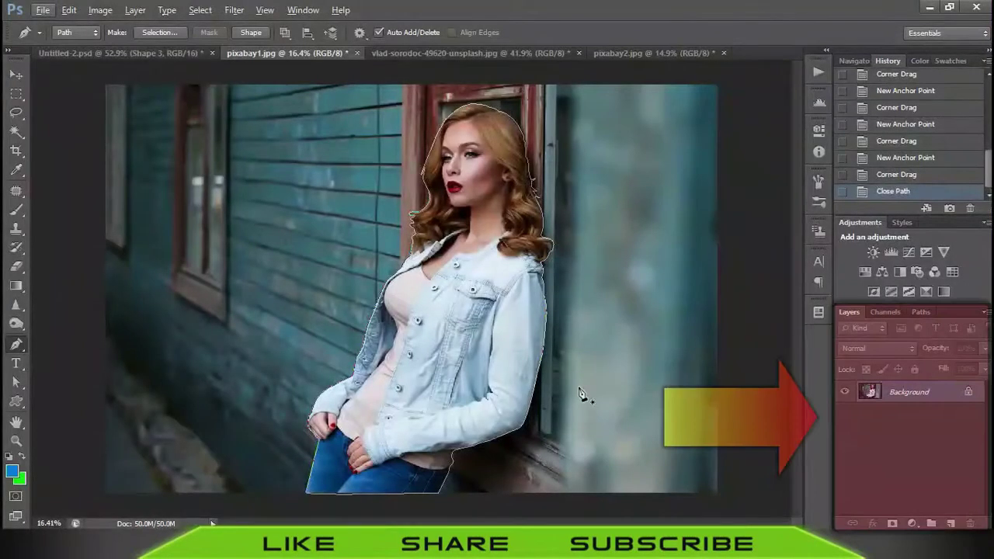
Show the Paths panel listing the closed Work Path around the woman.
click(914, 312)
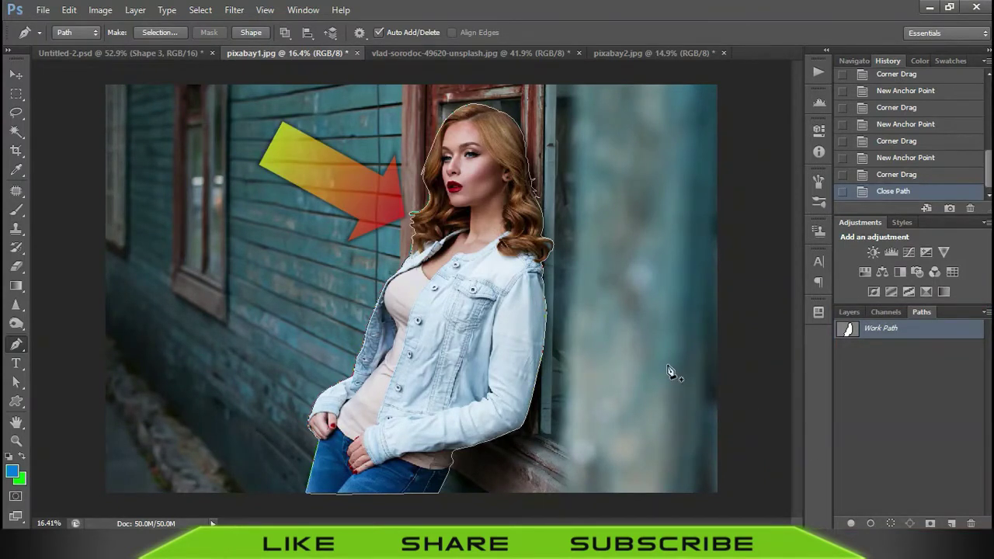
key(ctrl+Return)
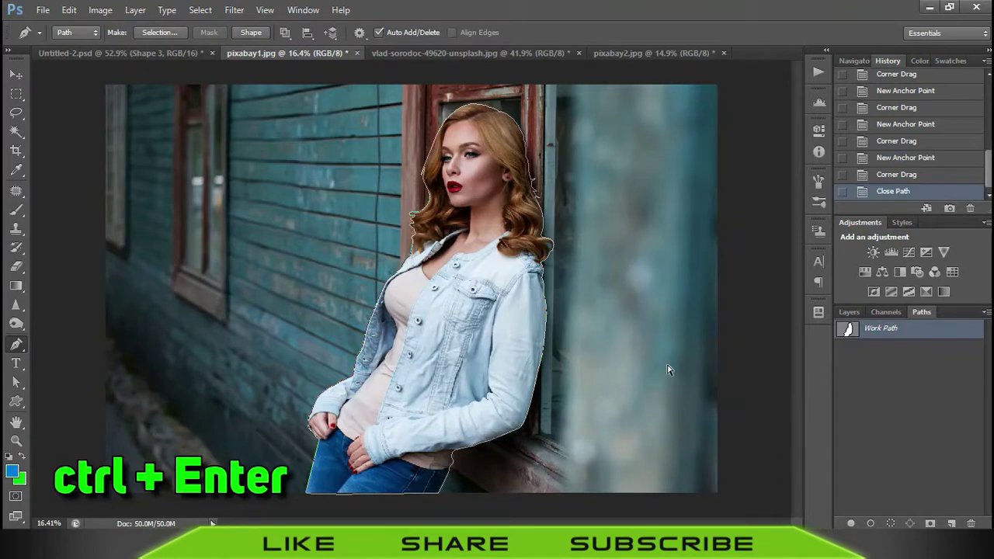
key(ctrl+Return)
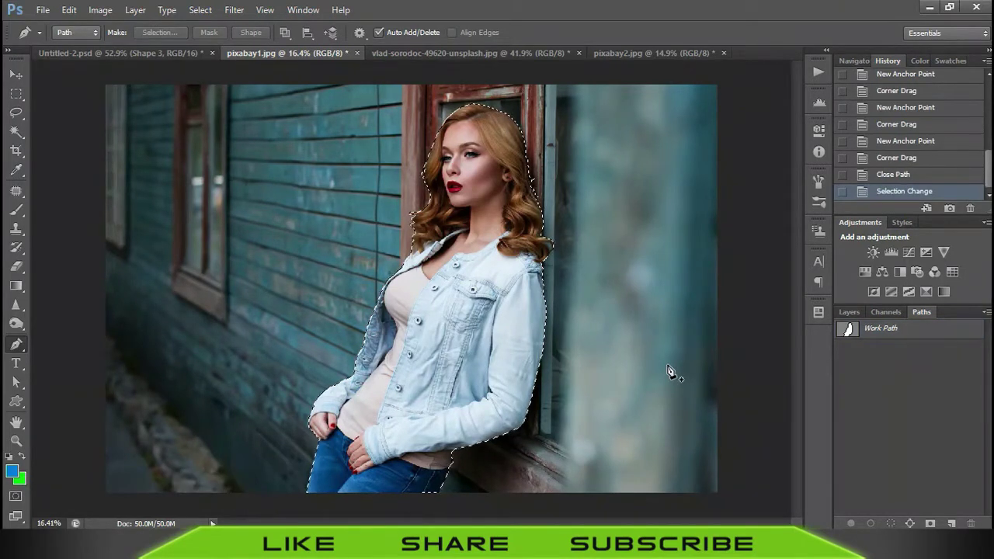
key(ctrl+z)
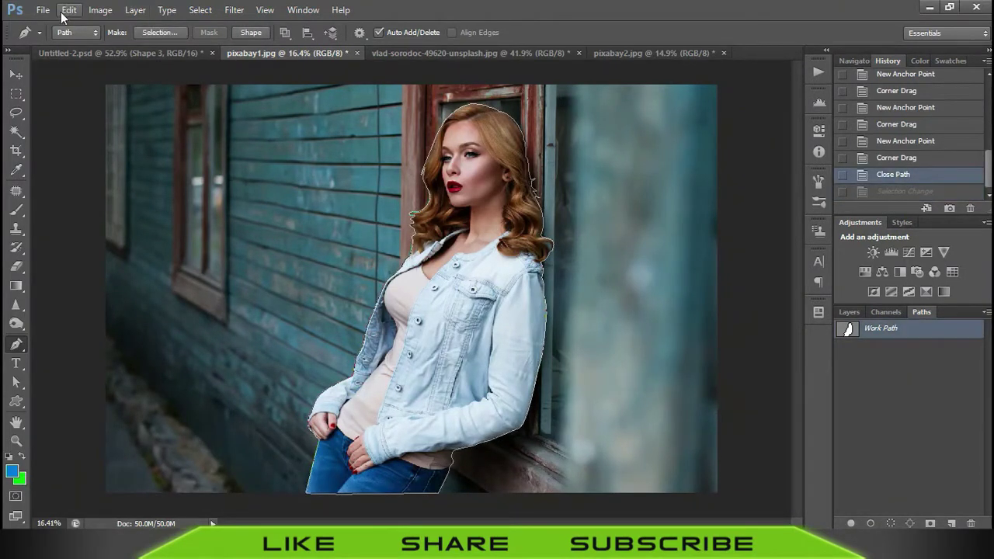
click(163, 31)
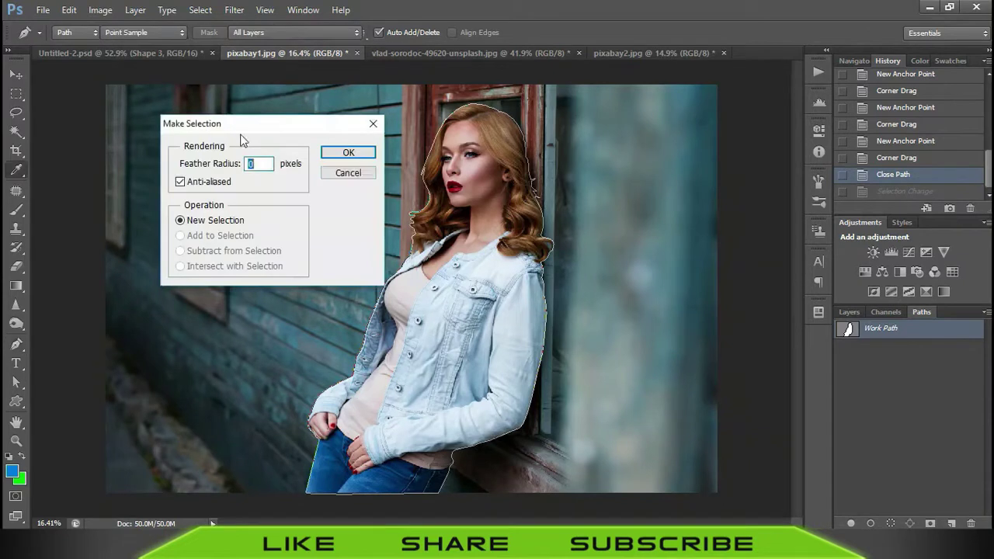
click(342, 174)
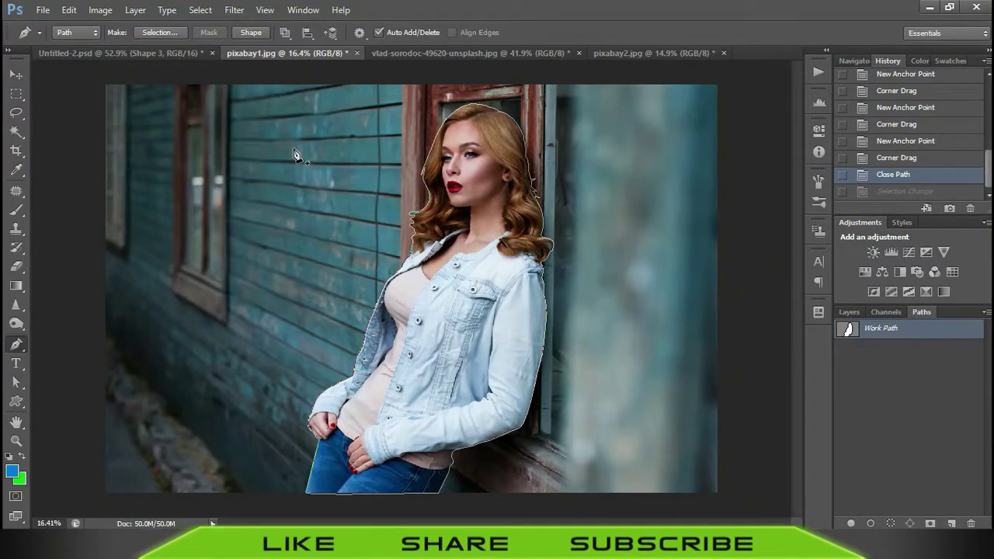
right_click(459, 258)
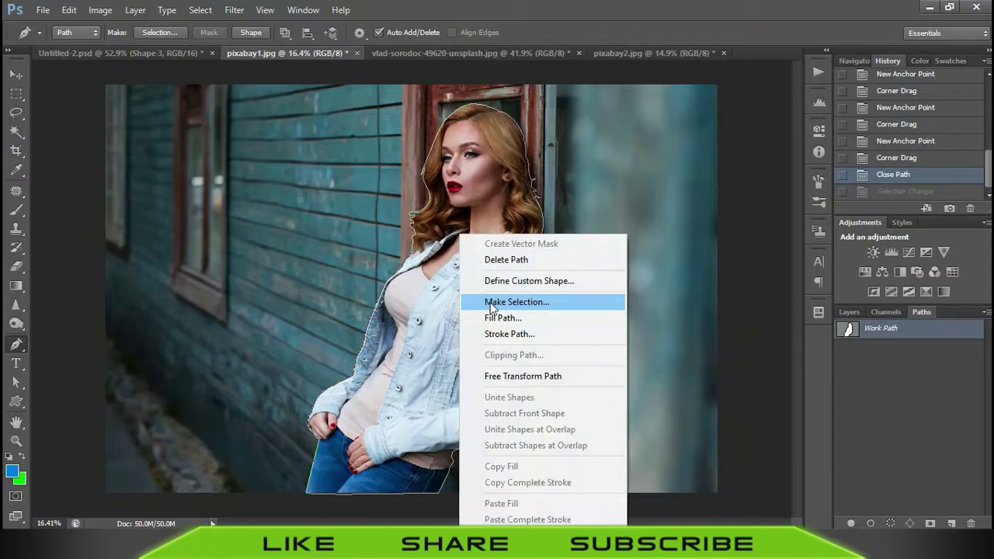
click(525, 303)
click(349, 174)
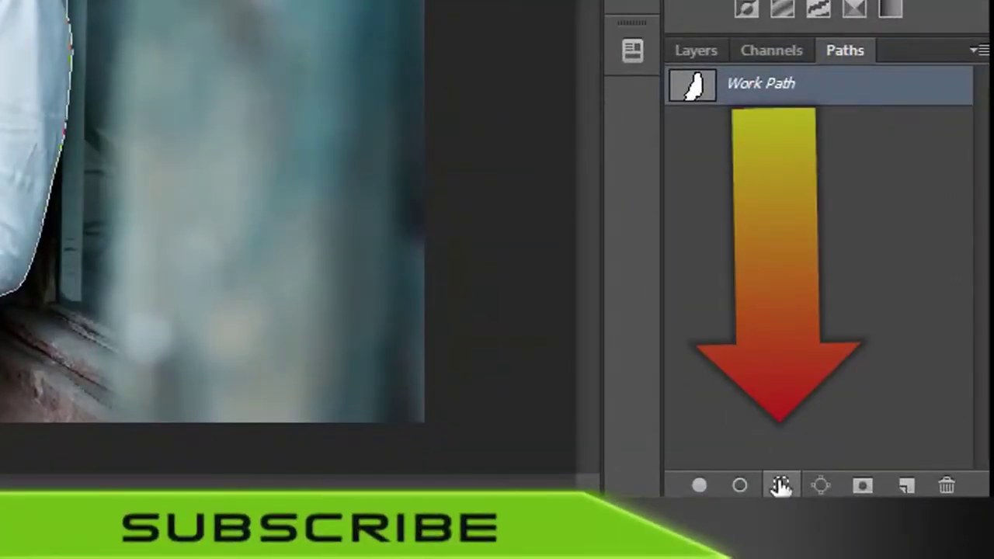
click(780, 485)
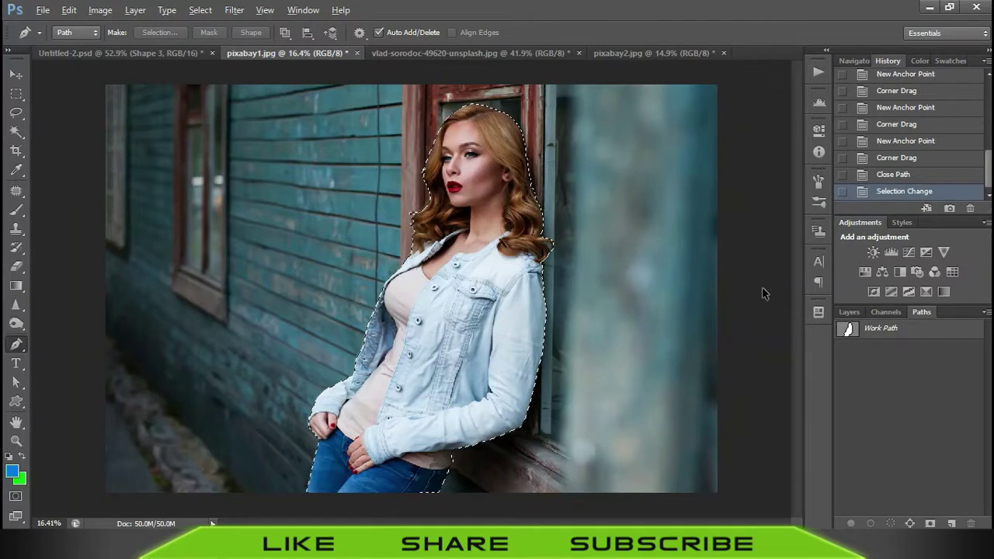
key(ctrl+z)
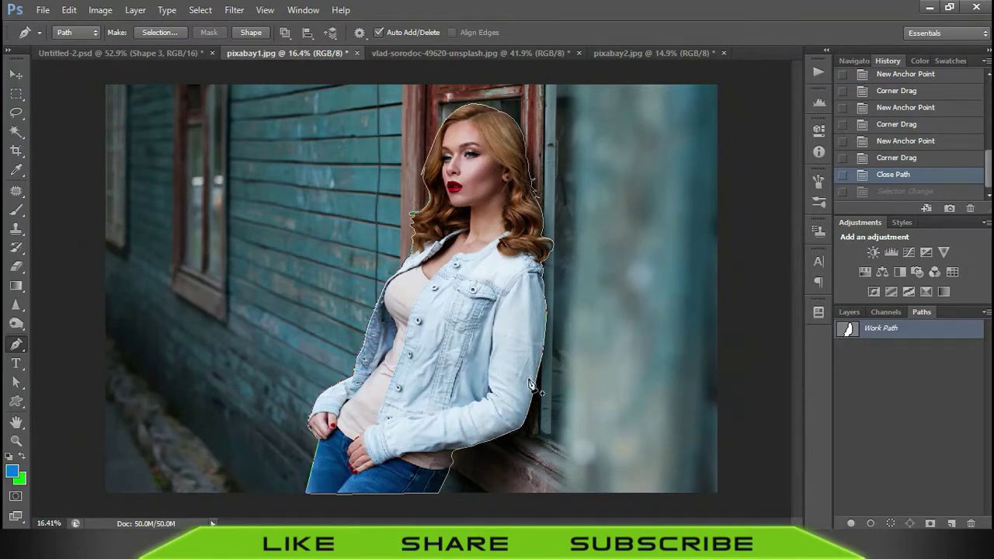
click(850, 523)
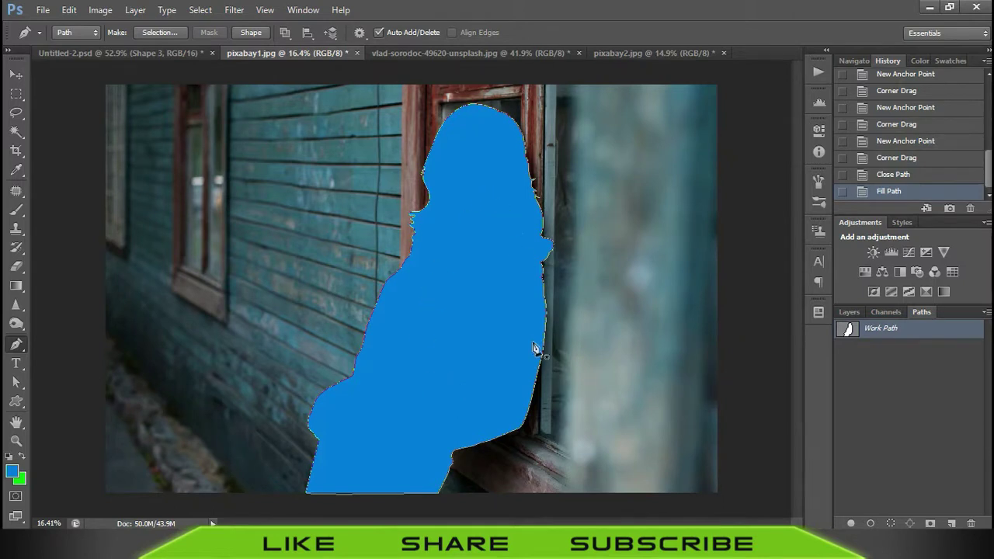
key(ctrl+z)
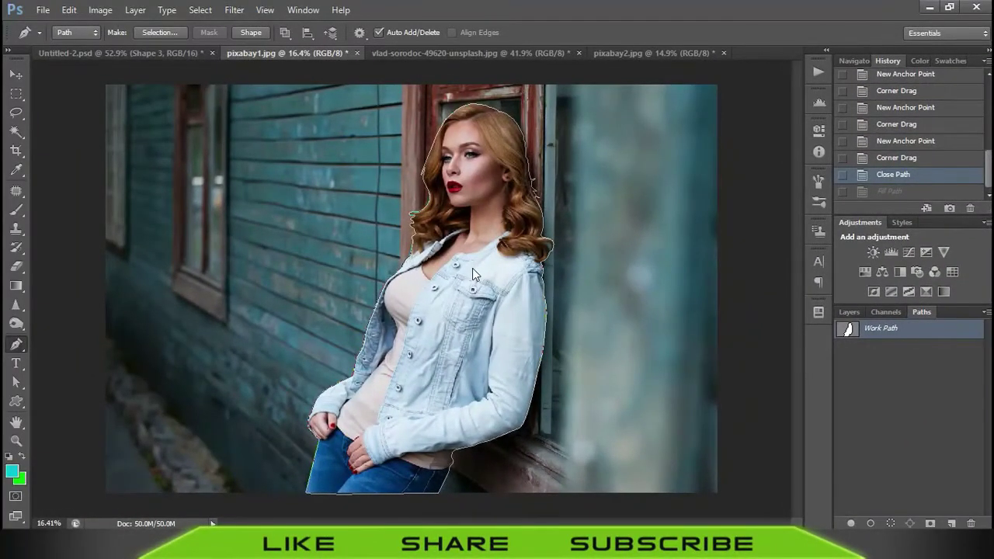
Stroke the woman's Work Path in cyan via Stroke Path and zoom in to inspect it.
right_click(472, 268)
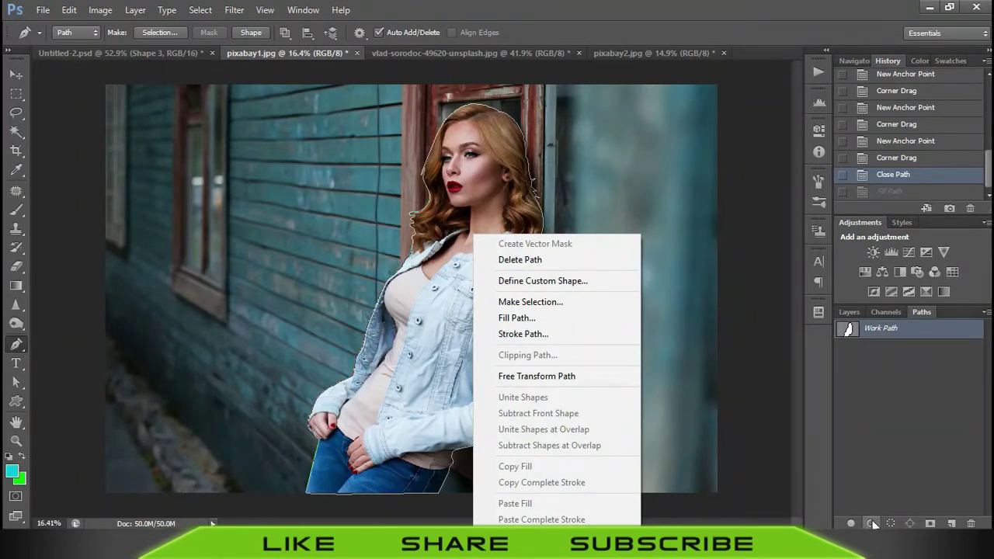
click(872, 523)
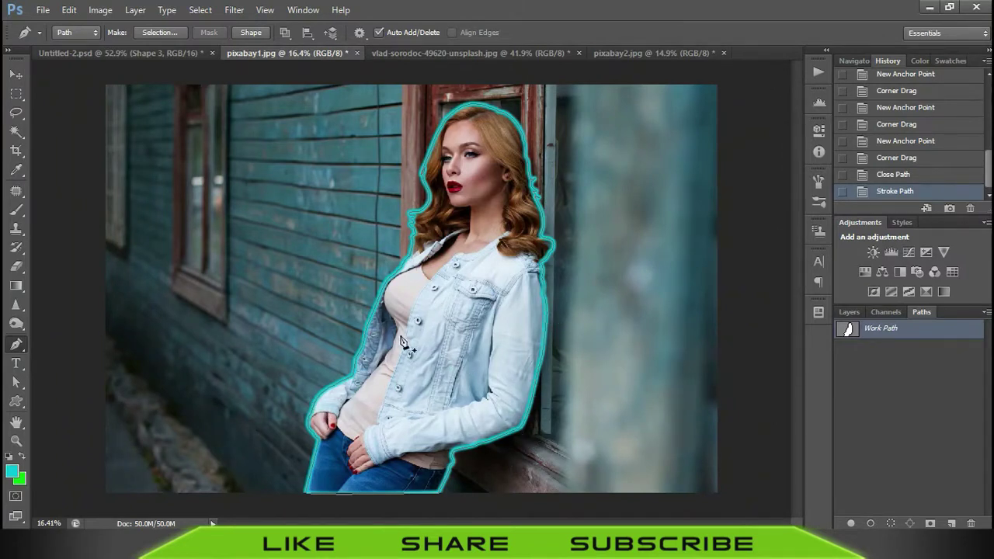
scroll(458, 358, up, 2)
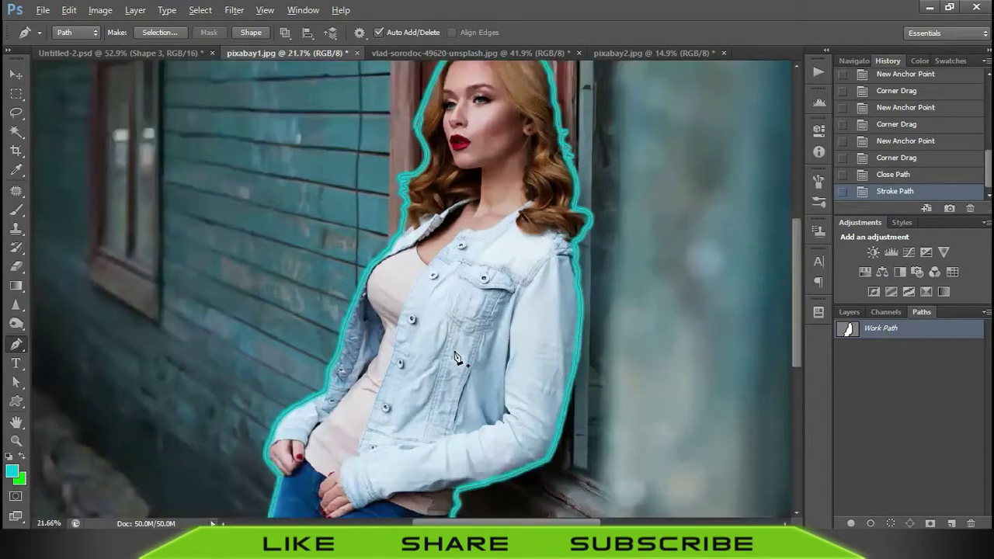
scroll(456, 357, up, 1)
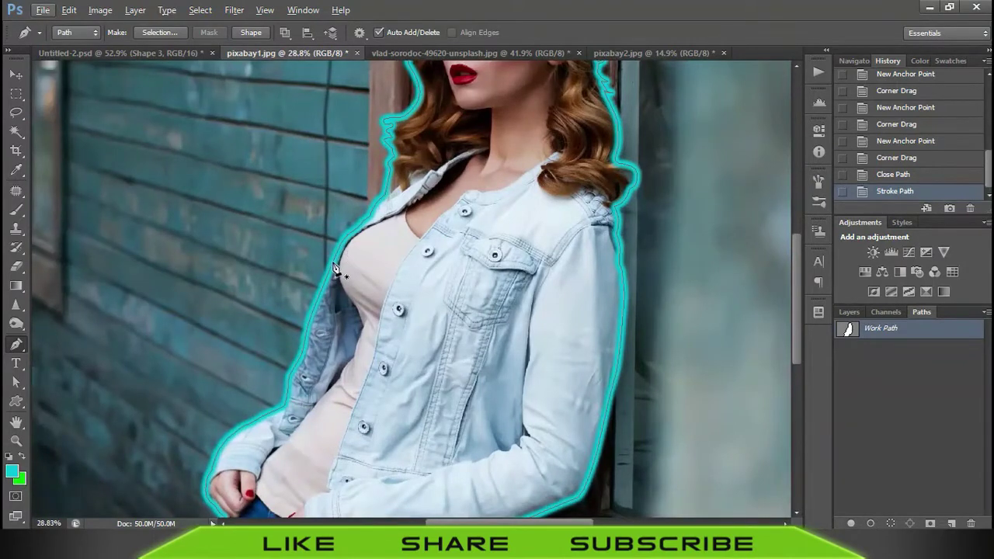
scroll(425, 326, down, 2)
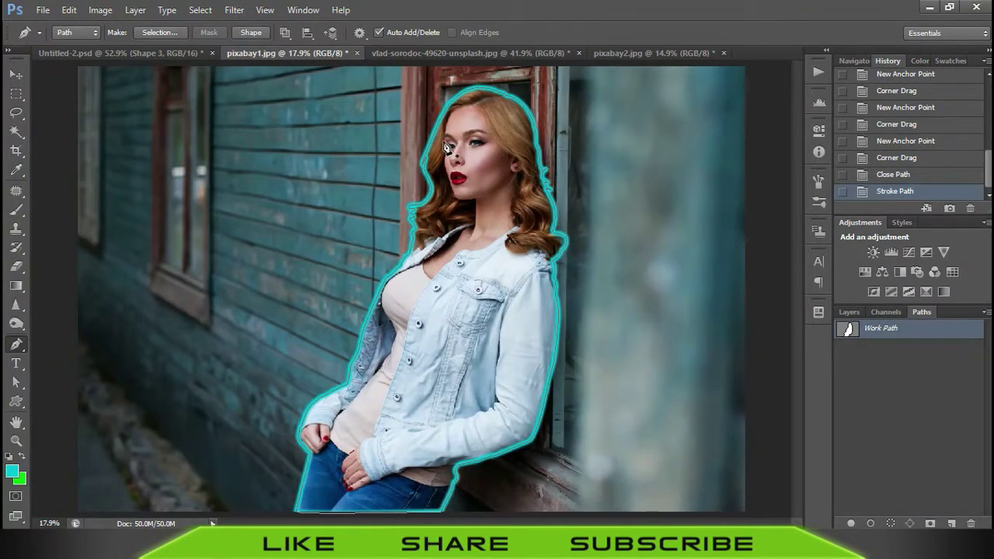
click(261, 12)
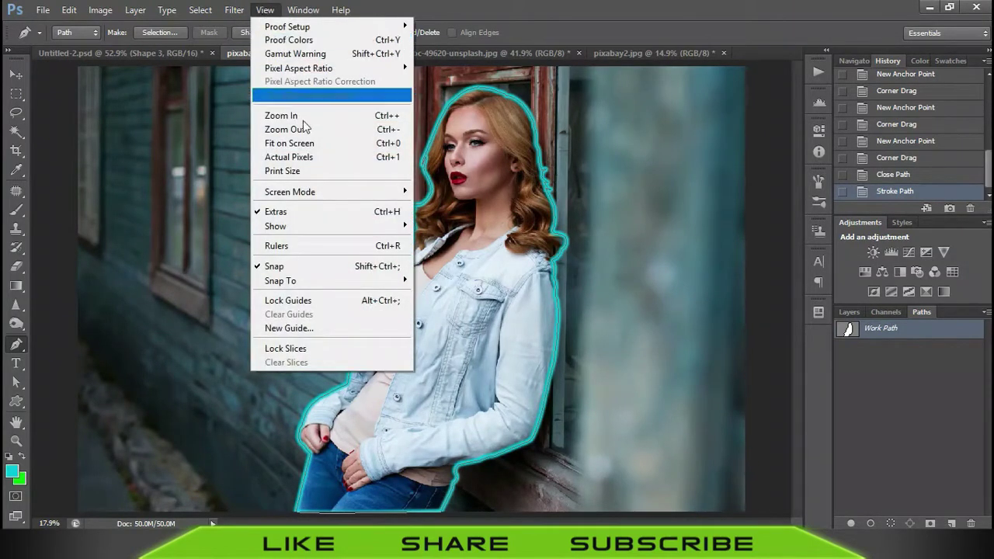
mouse_move(275, 226)
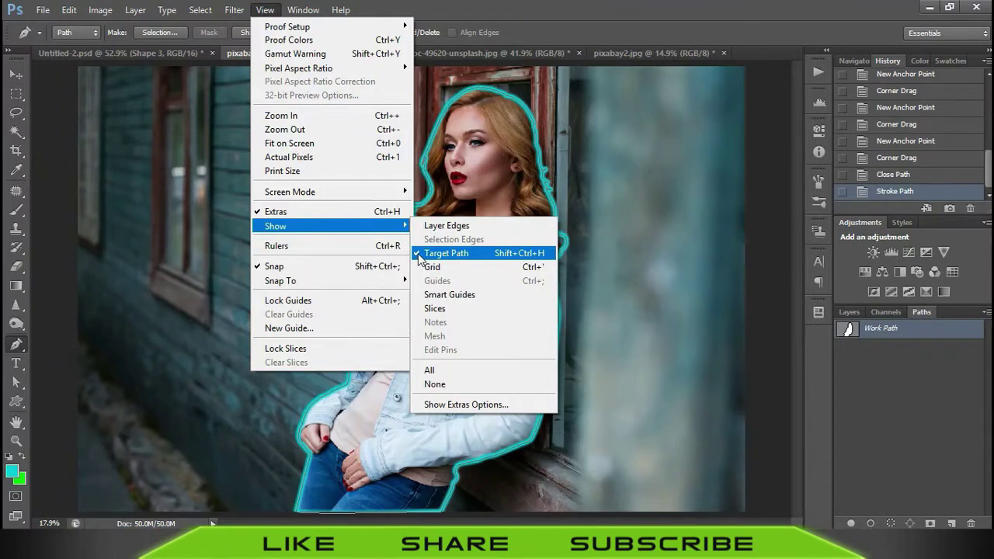
Toggle the Target Path display off and on, including with Ctrl+Shift+H.
click(434, 252)
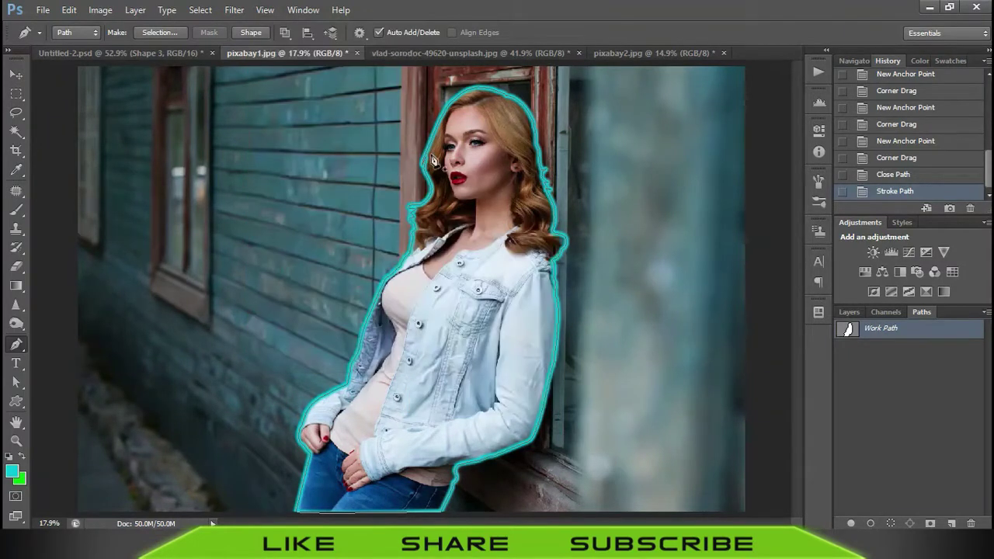
click(264, 10)
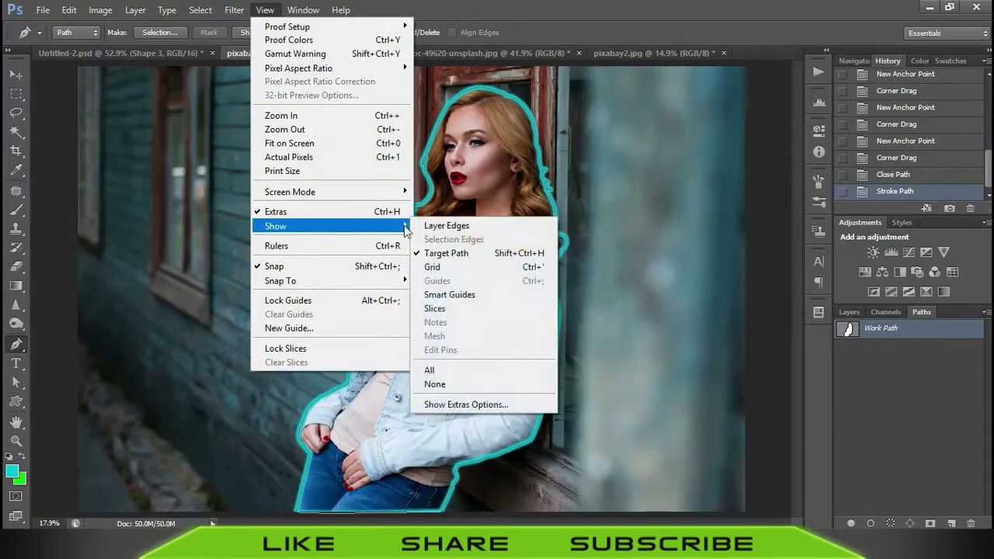
click(420, 253)
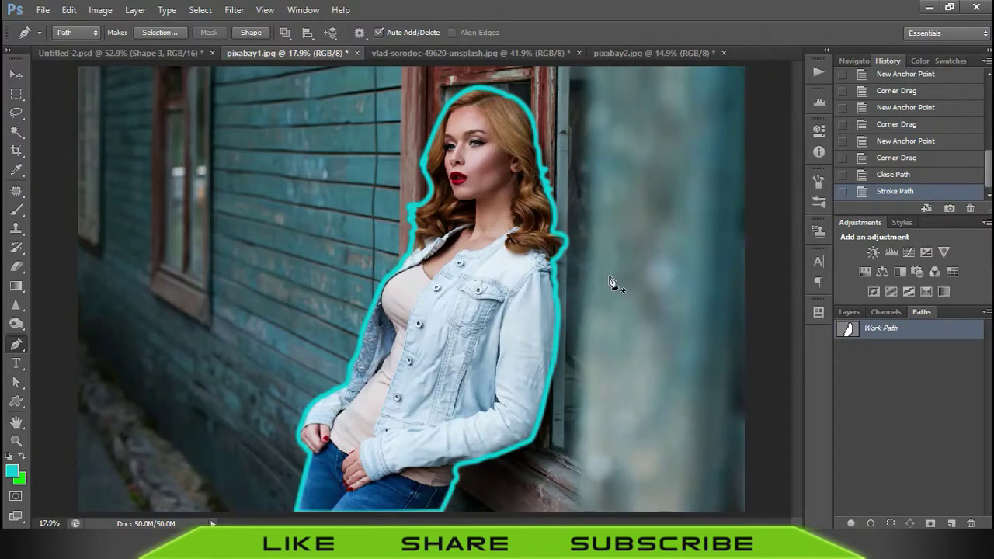
key(ctrl+shift+h)
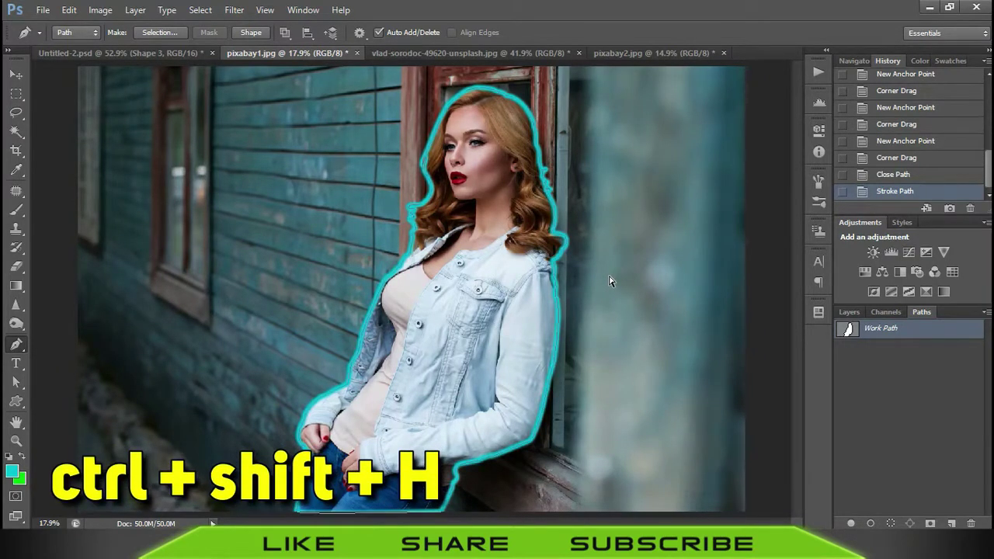
scroll(426, 284, up, 5)
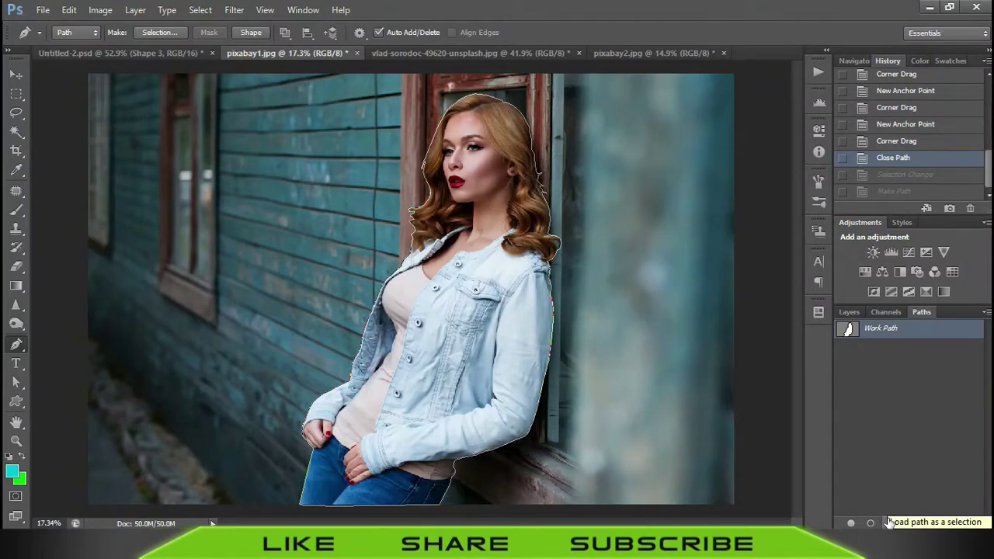
Try loading the path as a selection, then cancel the Make Selection dialog.
click(889, 522)
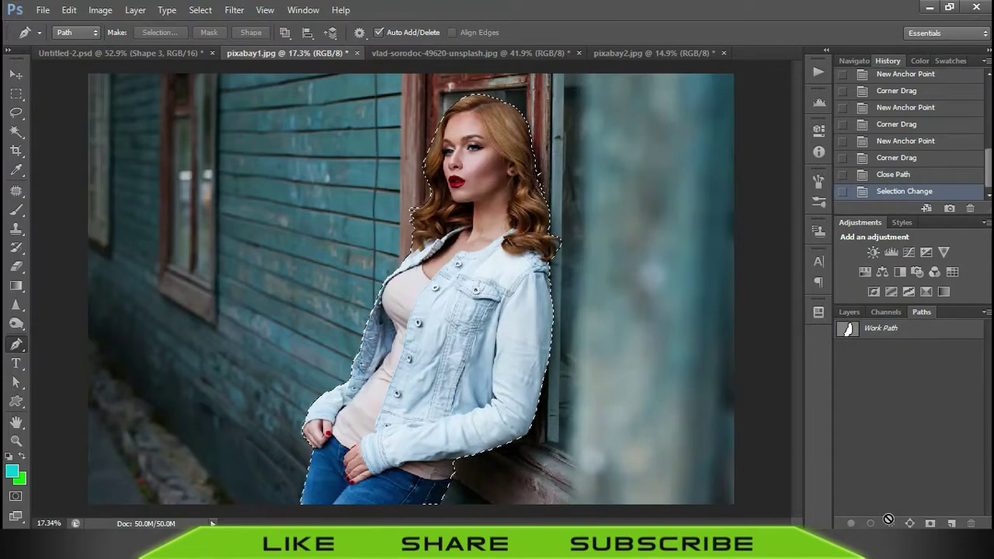
key(ctrl+z)
key(ctrl+z)
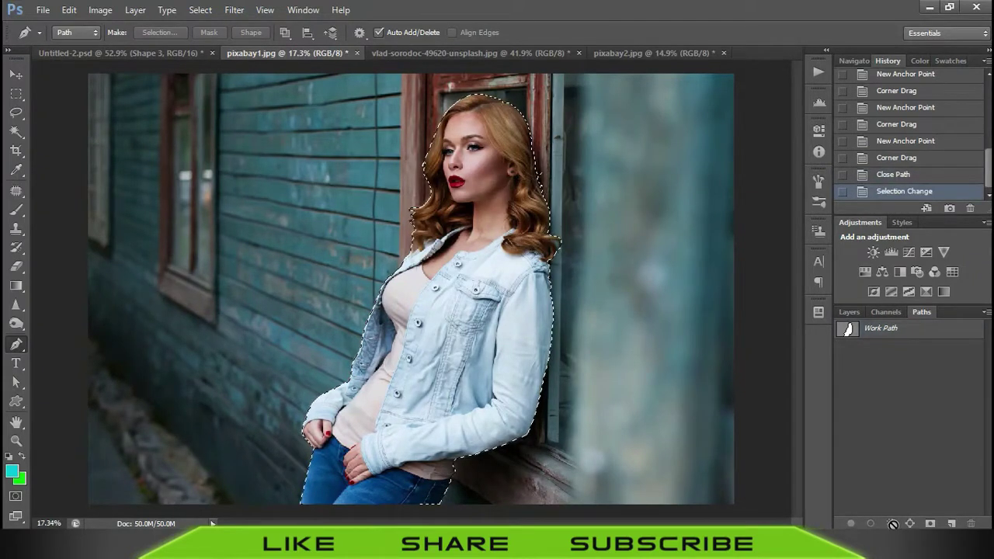
key(ctrl+z)
right_click(470, 266)
click(505, 303)
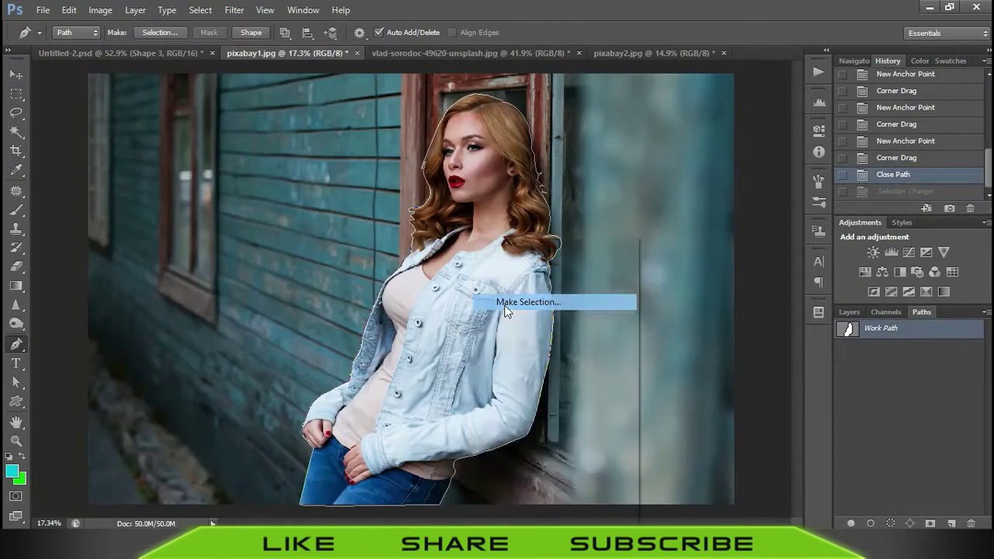
click(355, 172)
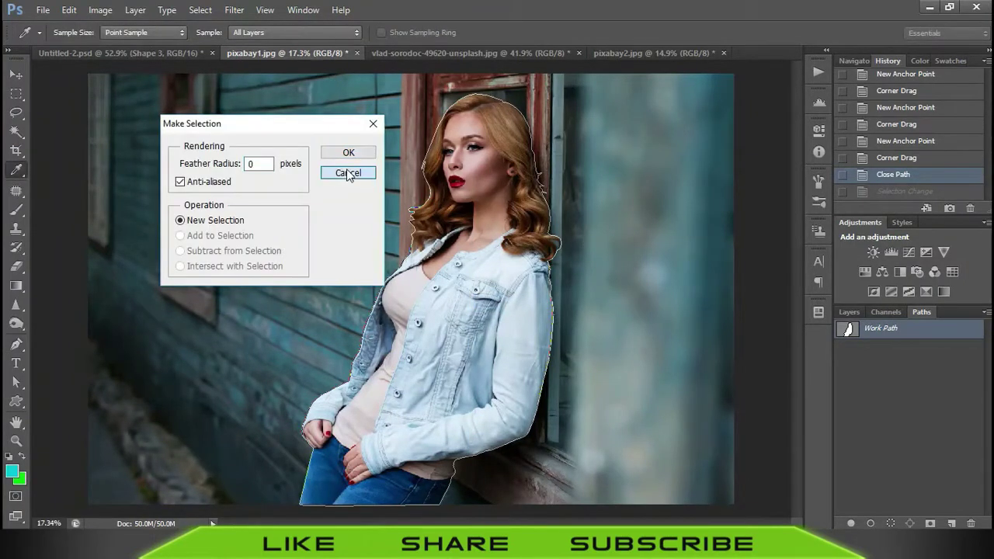
click(349, 173)
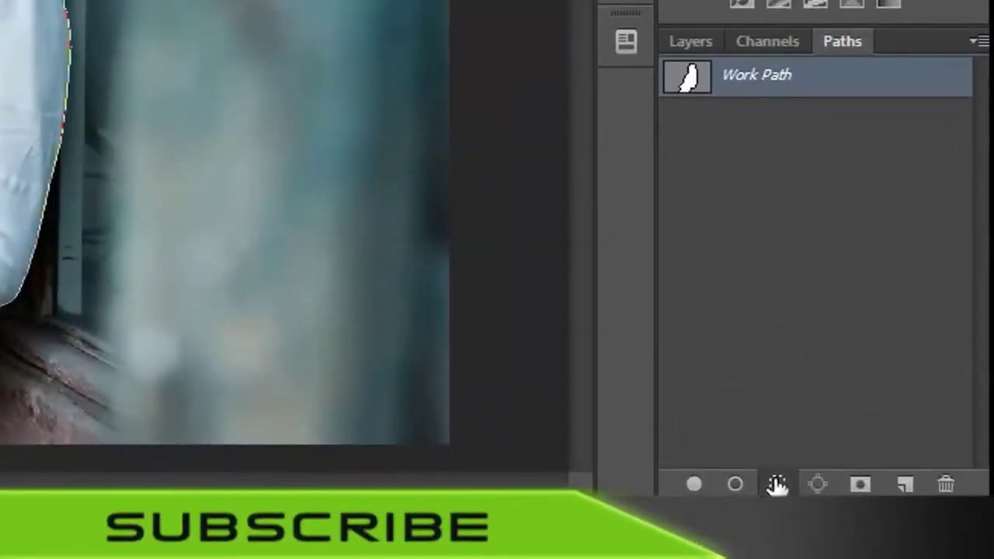
Load the path as a selection around the woman and convert it into a work path.
click(776, 485)
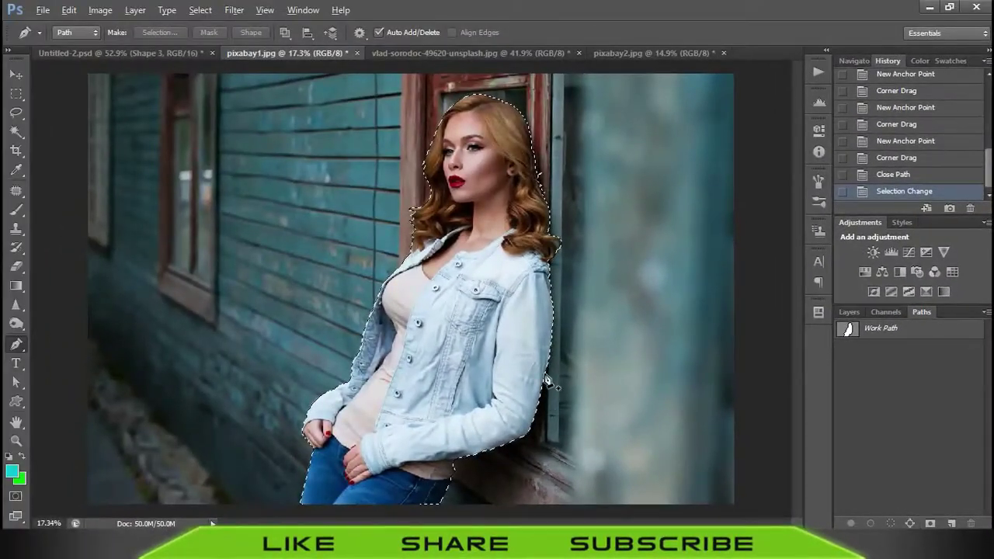
scroll(539, 370, up, 3)
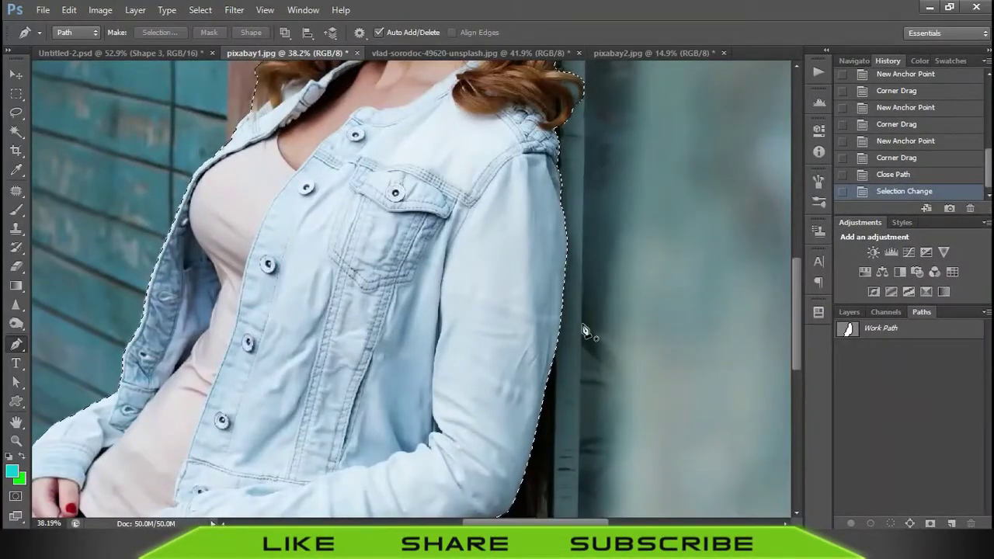
scroll(586, 332, down, 2)
scroll(586, 331, down, 1)
scroll(587, 331, down, 1)
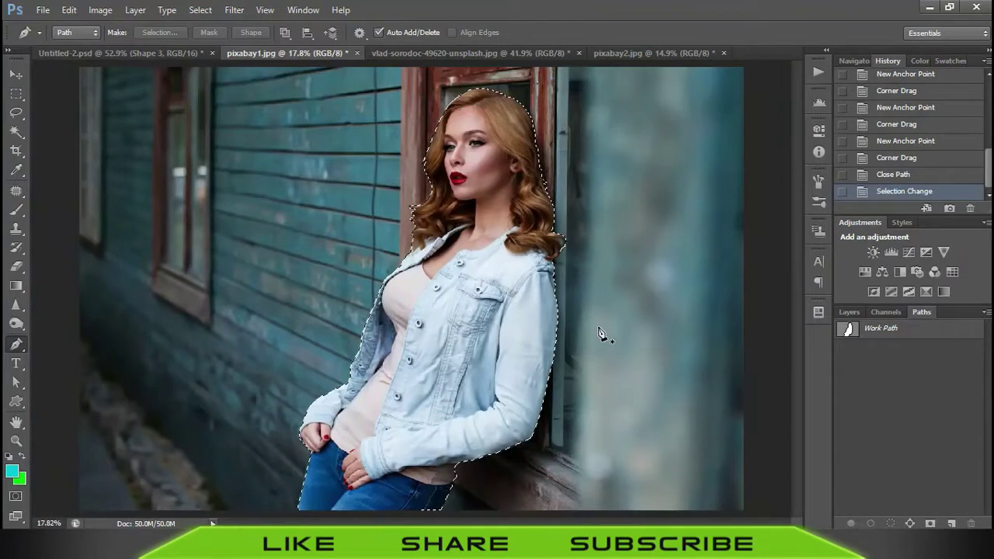
click(910, 523)
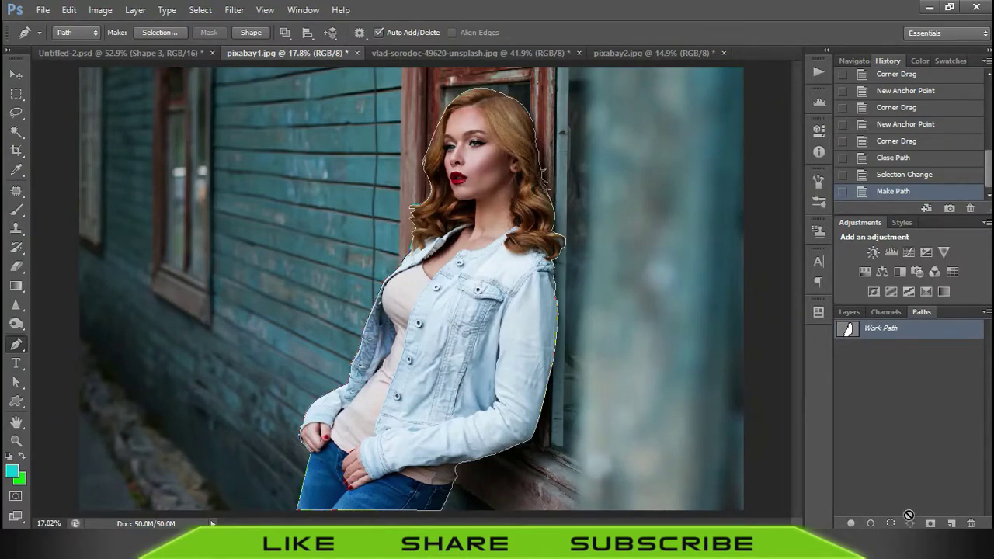
Step back twice in History with Ctrl+Alt+Z to undo Make Path.
key(ctrl+alt+z)
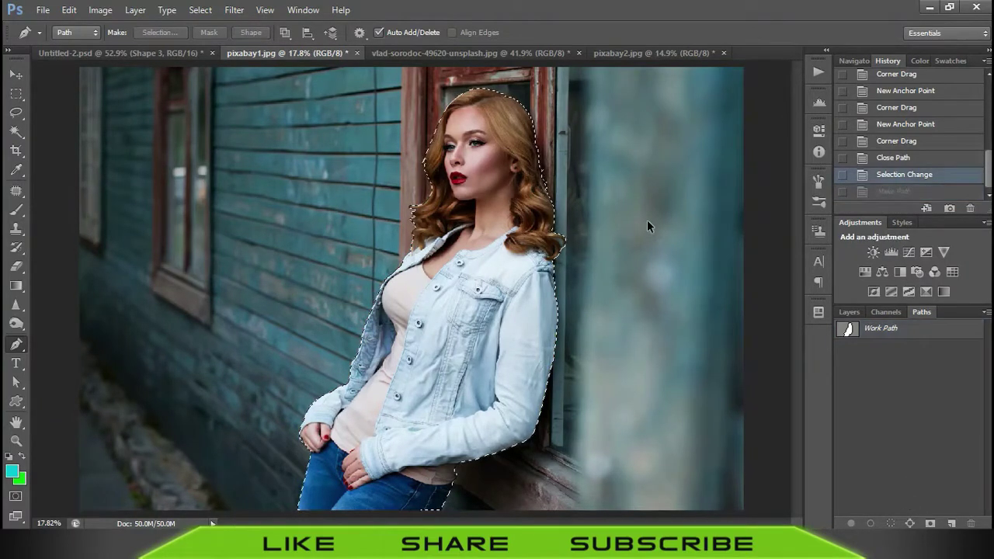
key(ctrl+alt+z)
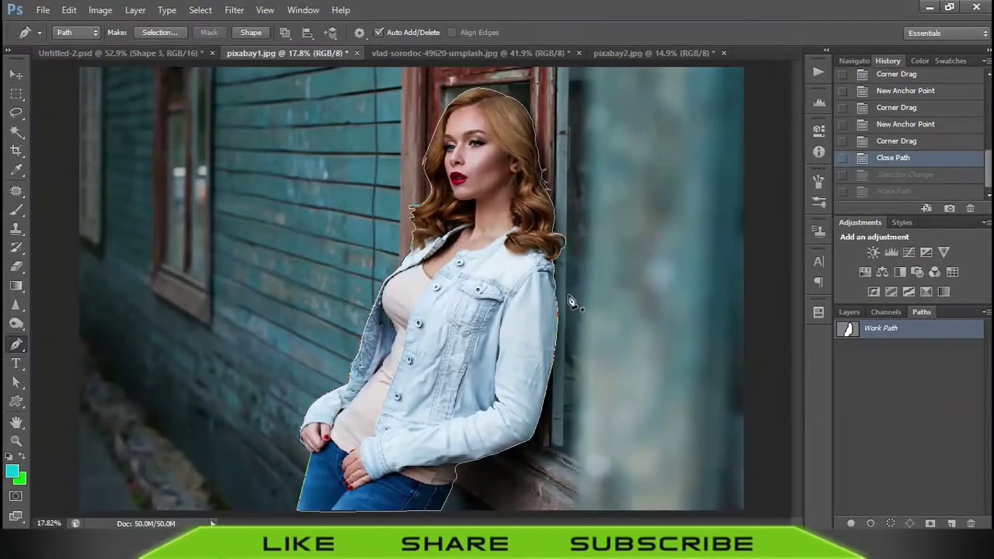
Keep the Work Path after a trial delete, then open Save Path proposing 'Path 1'.
key(Delete)
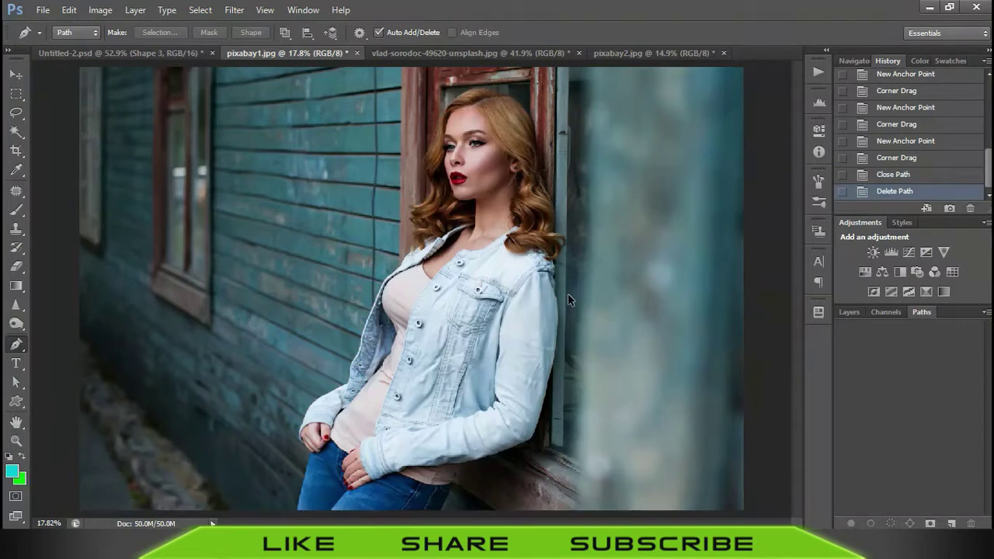
key(ctrl+z)
key(ctrl+z)
key(ctrl+z)
click(971, 523)
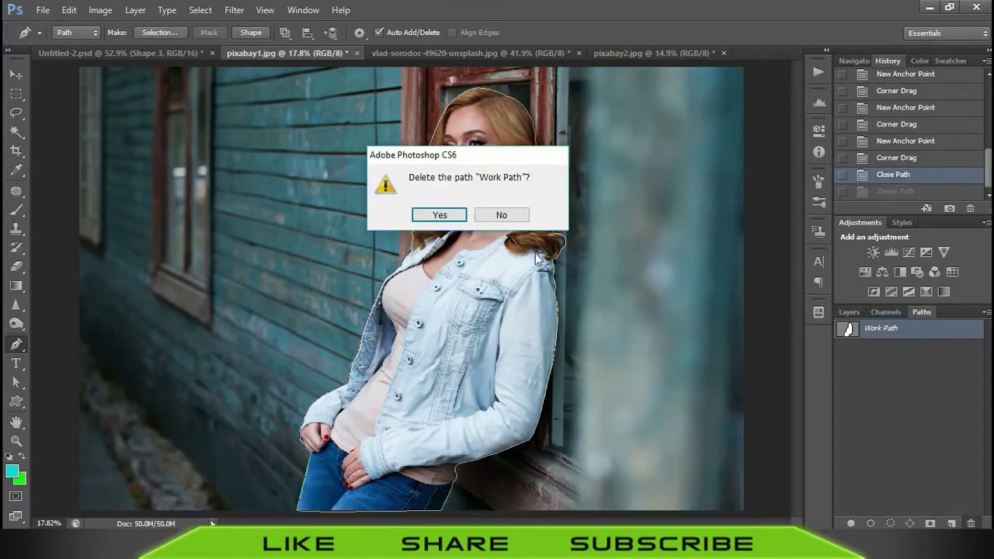
click(501, 215)
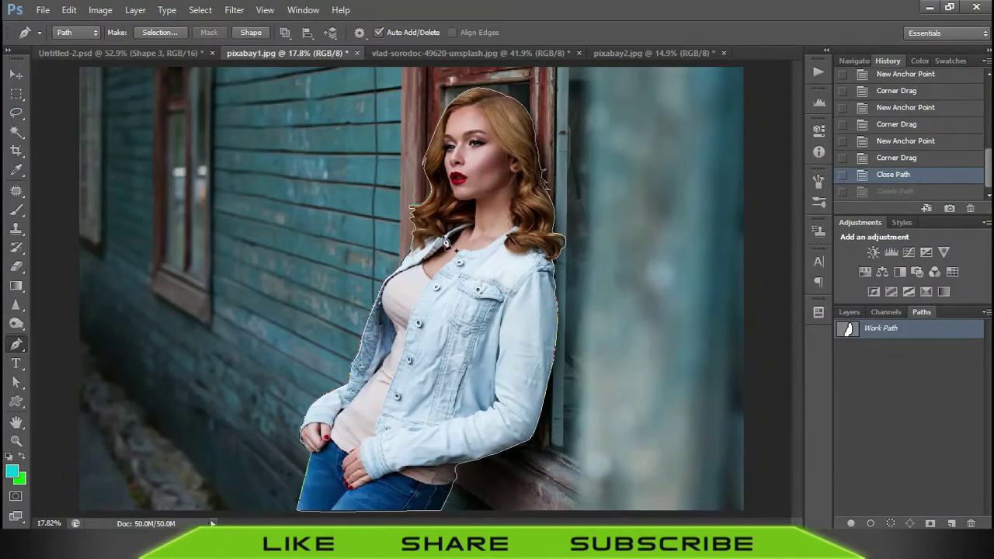
double_click(868, 341)
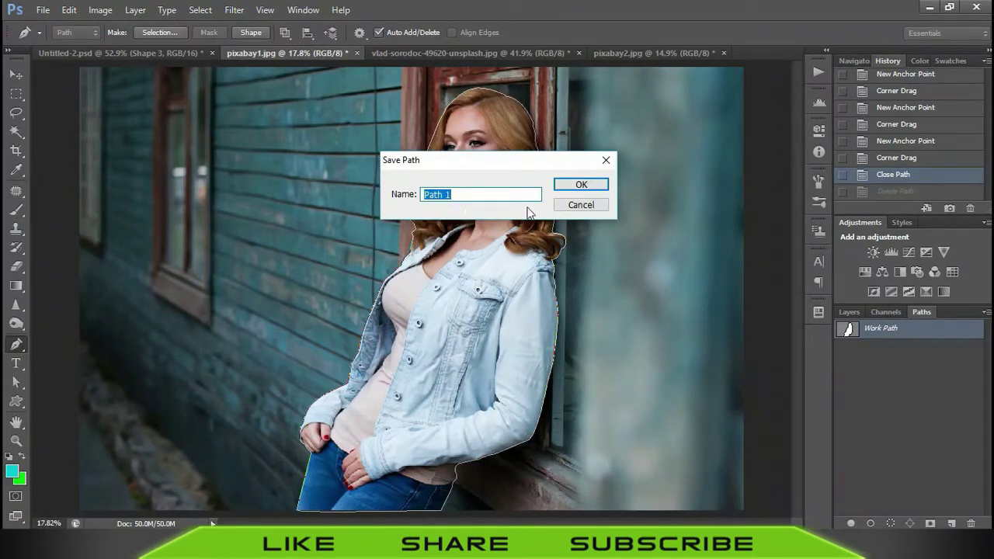
Cancel saving the Work Path, including from the Paths panel menu, leaving it unsaved.
click(594, 206)
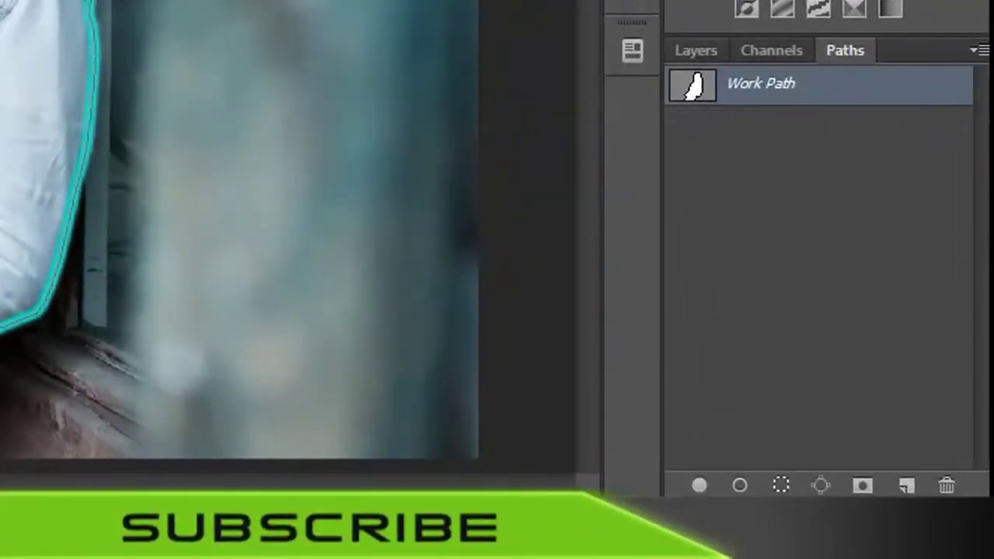
click(975, 50)
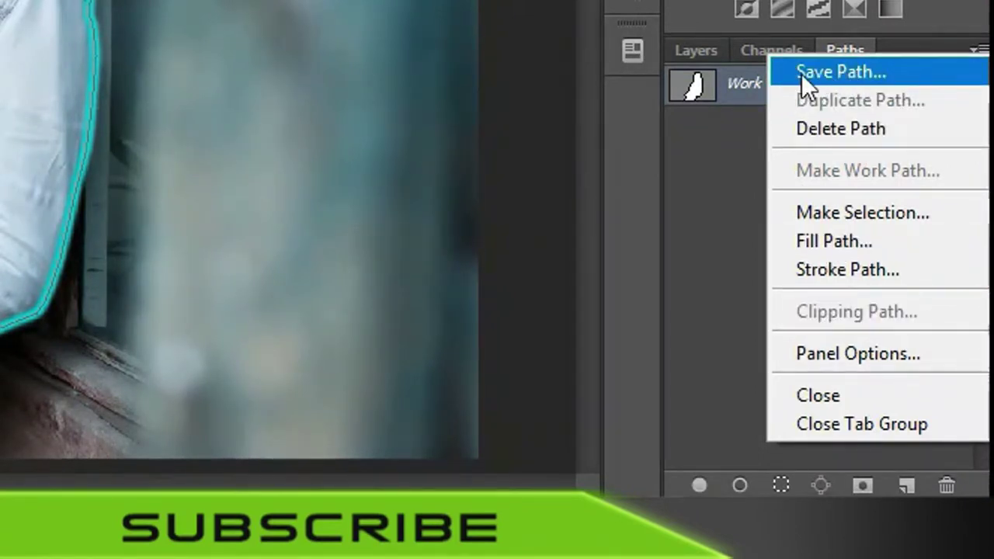
click(742, 85)
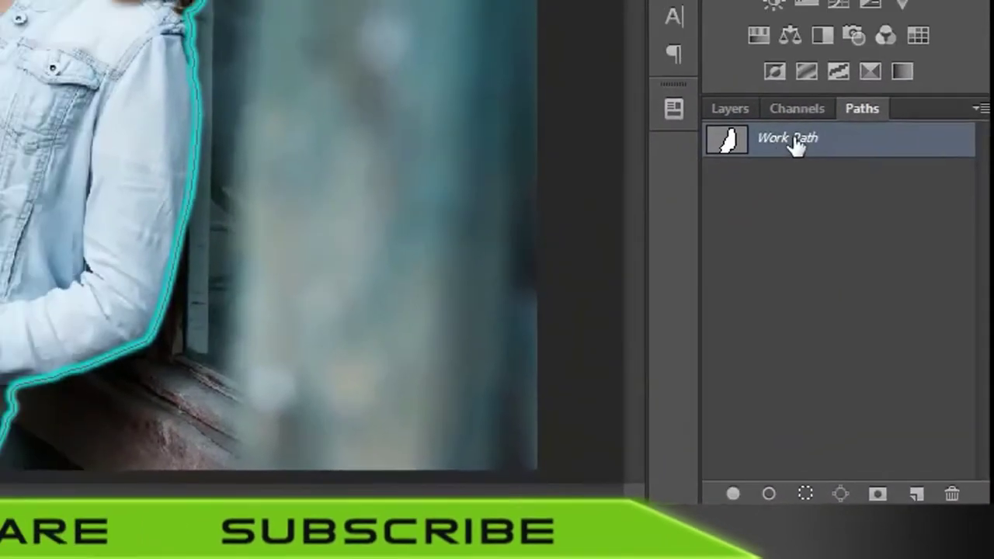
double_click(742, 85)
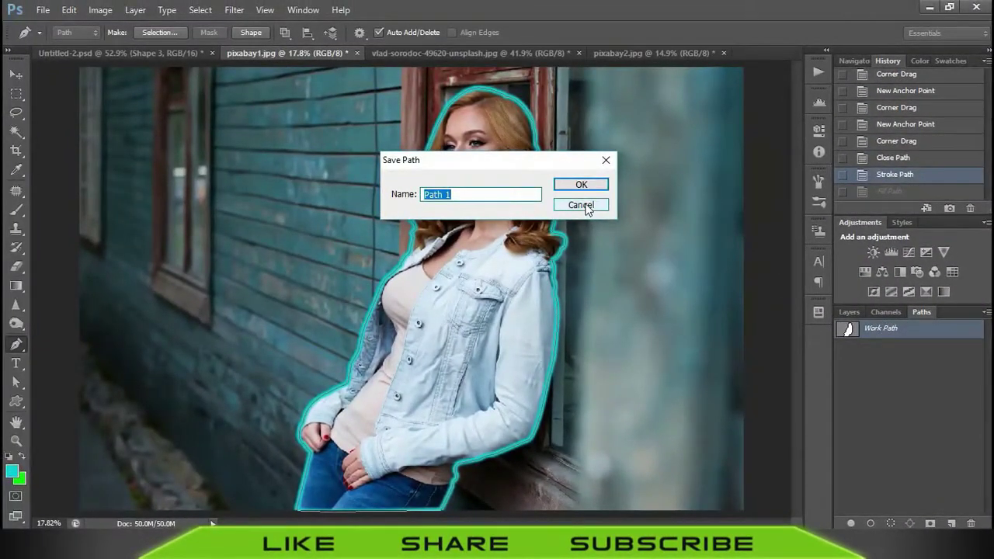
click(582, 205)
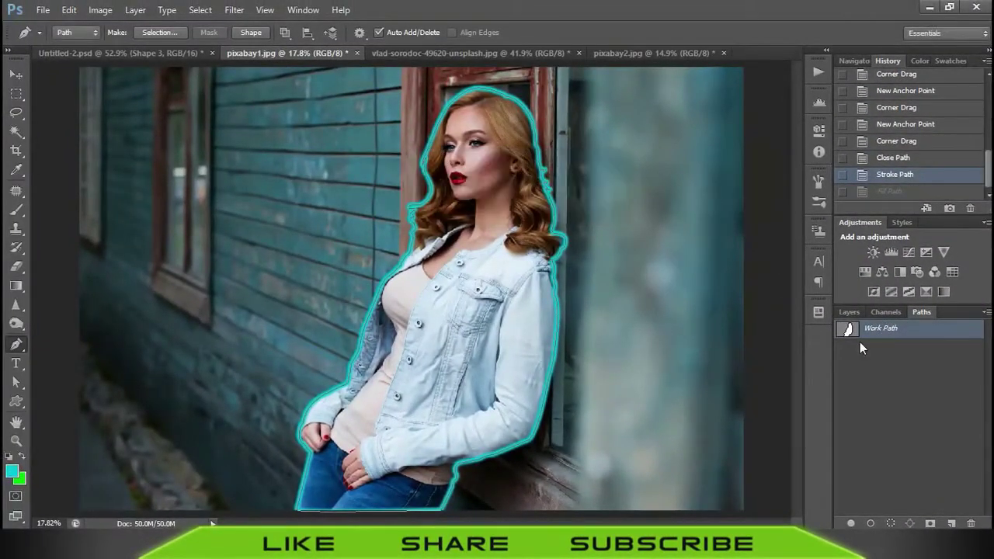
Undo the cyan stroke and load the Work Path as a selection with Ctrl+Enter.
click(985, 312)
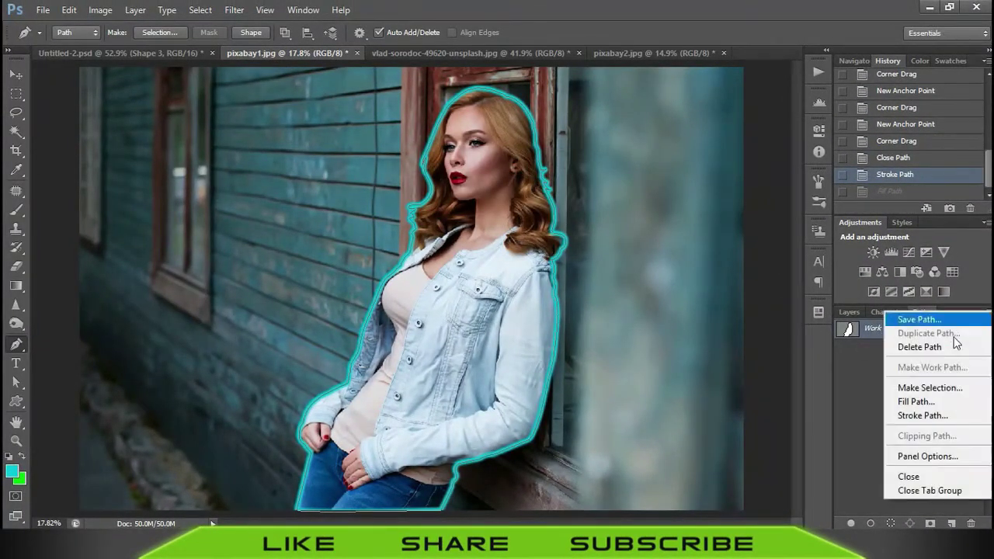
click(903, 350)
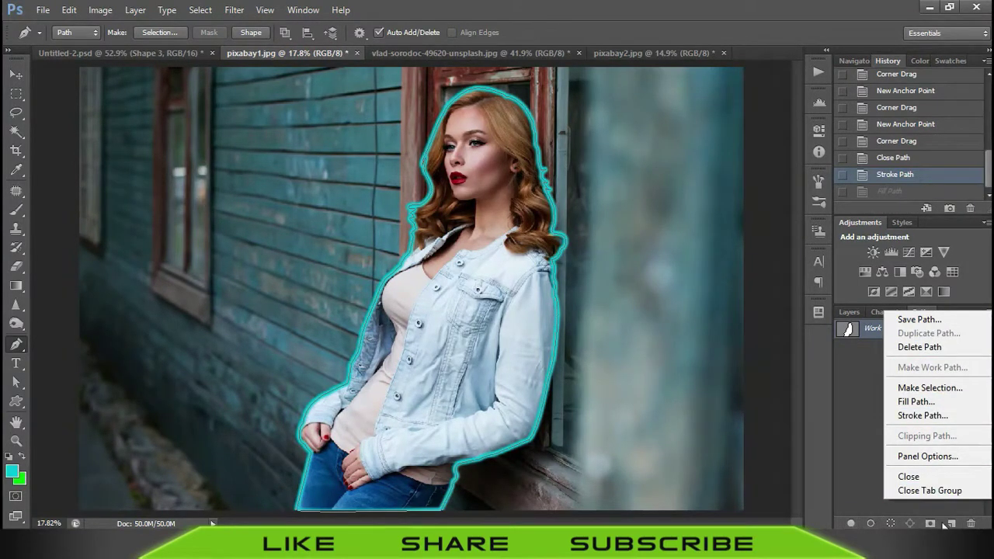
click(885, 509)
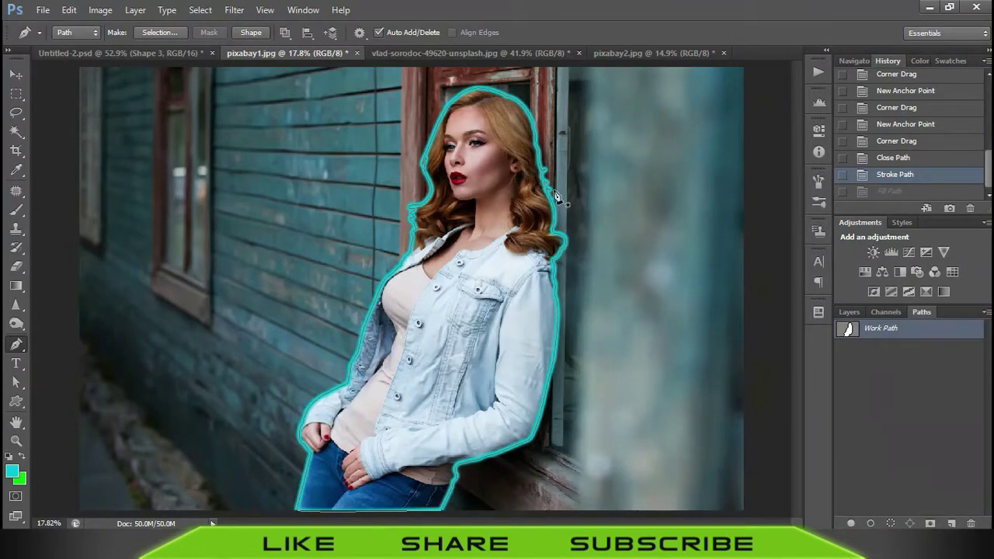
key(ctrl+z)
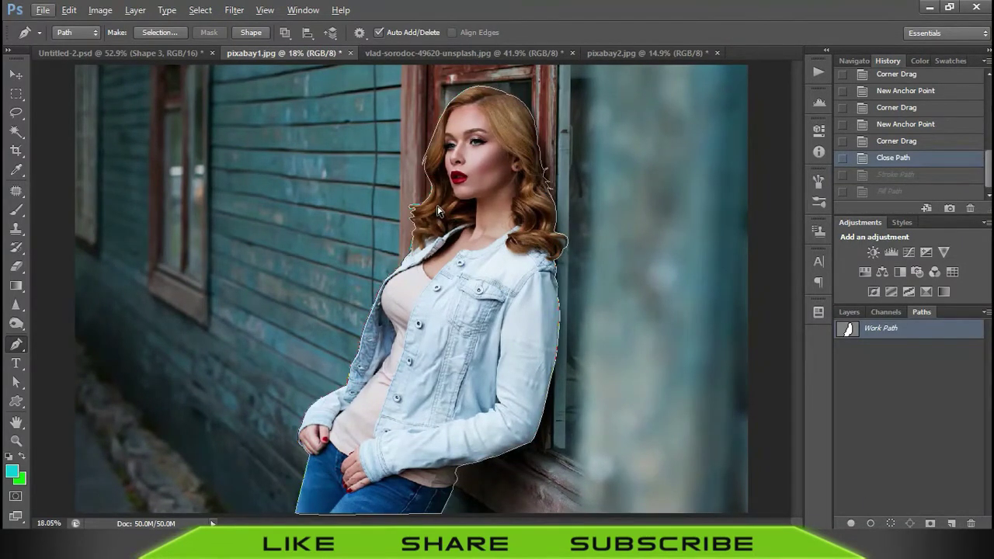
key(ctrl+Return)
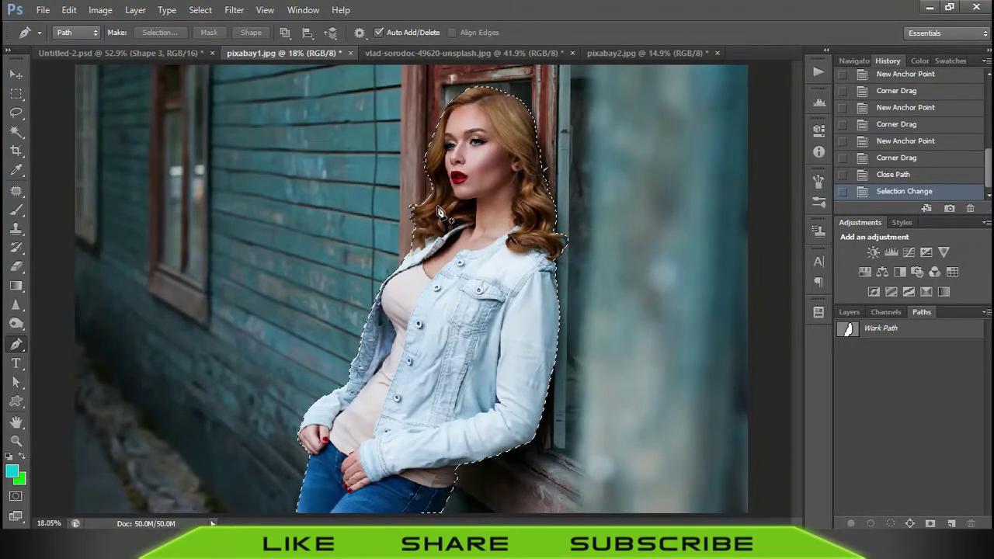
Undo a trial Alt-drag copy, then apply Select > Inverse to select the background.
key(v)
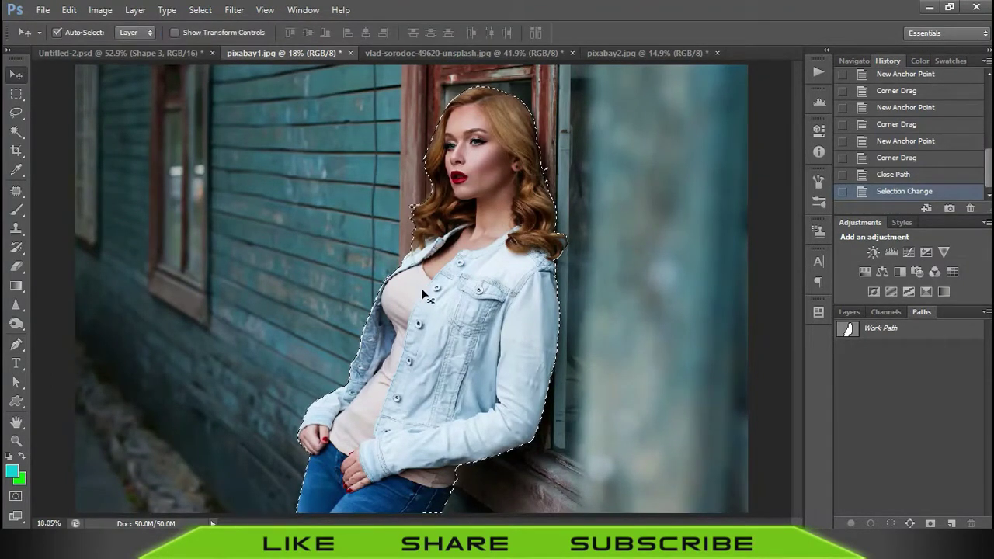
drag(422, 291, 240, 304)
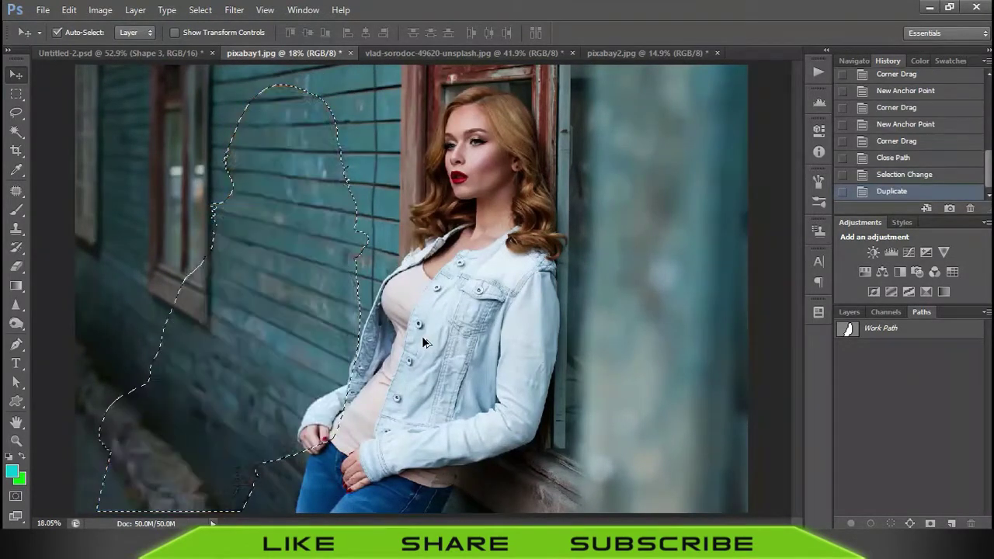
key(ctrl+z)
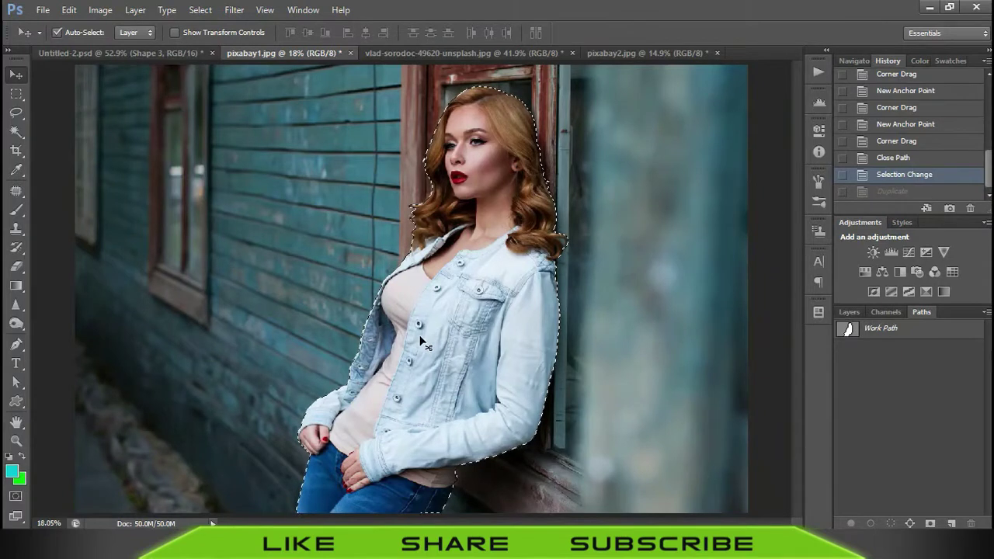
key(ctrl+shift+i)
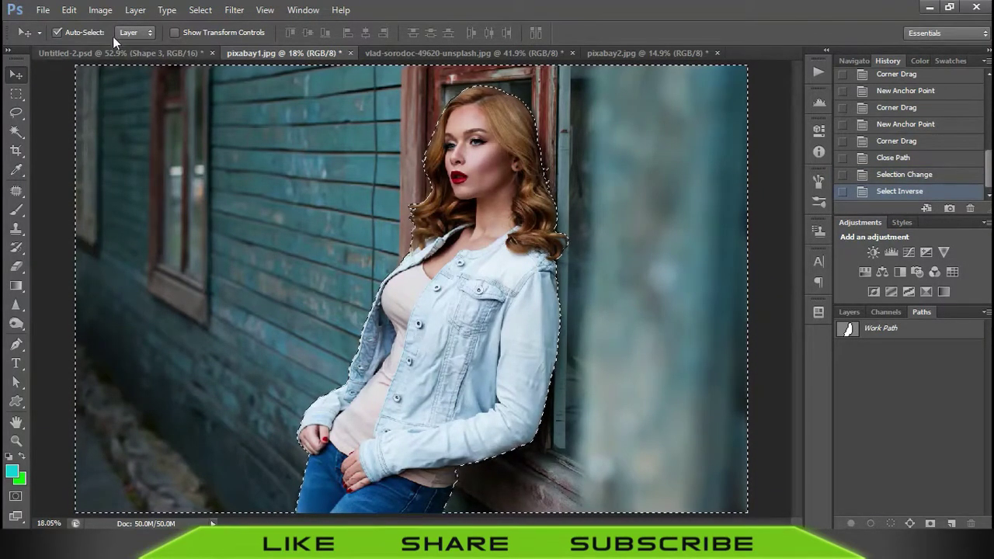
click(200, 10)
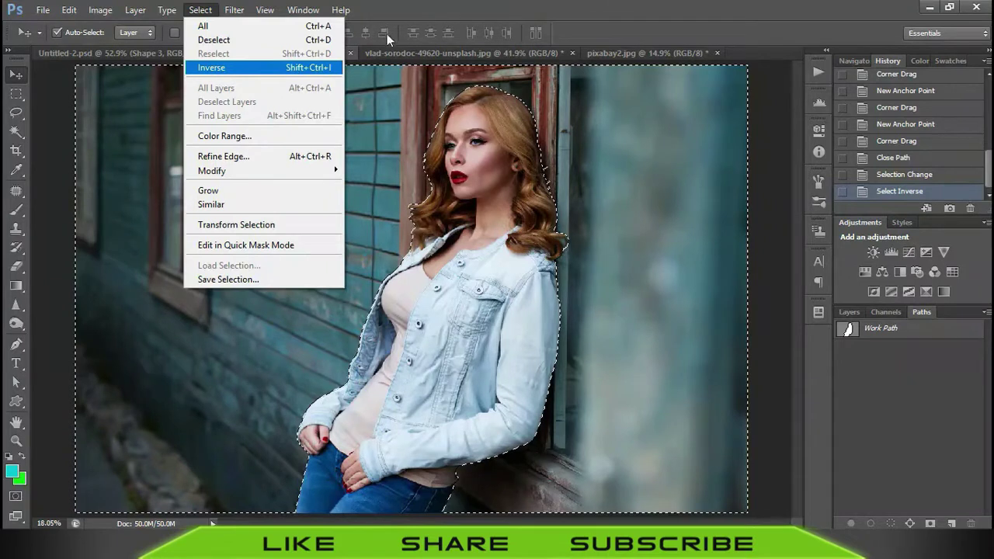
click(211, 68)
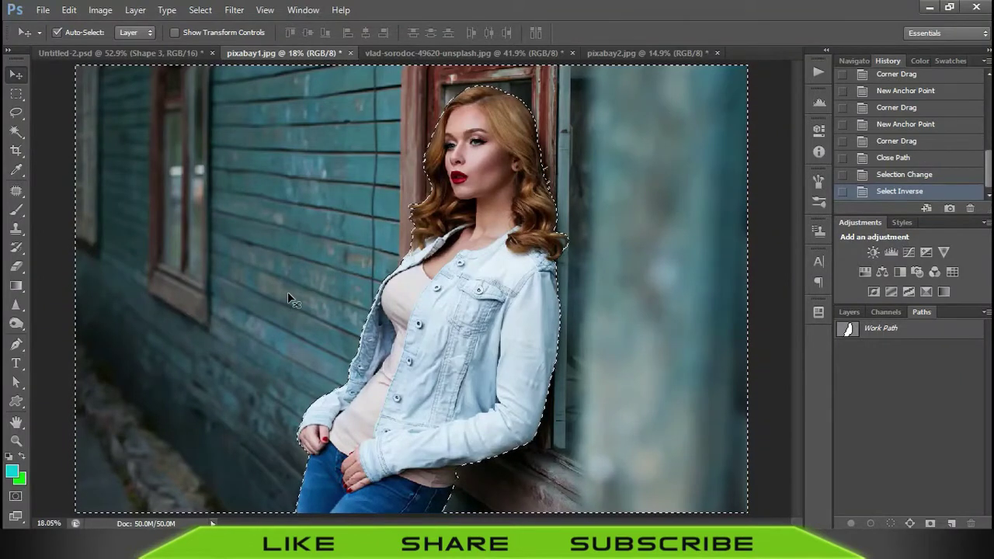
Clear and restore the background, then Alt-drag a duplicate of the woman leftward.
key(Delete)
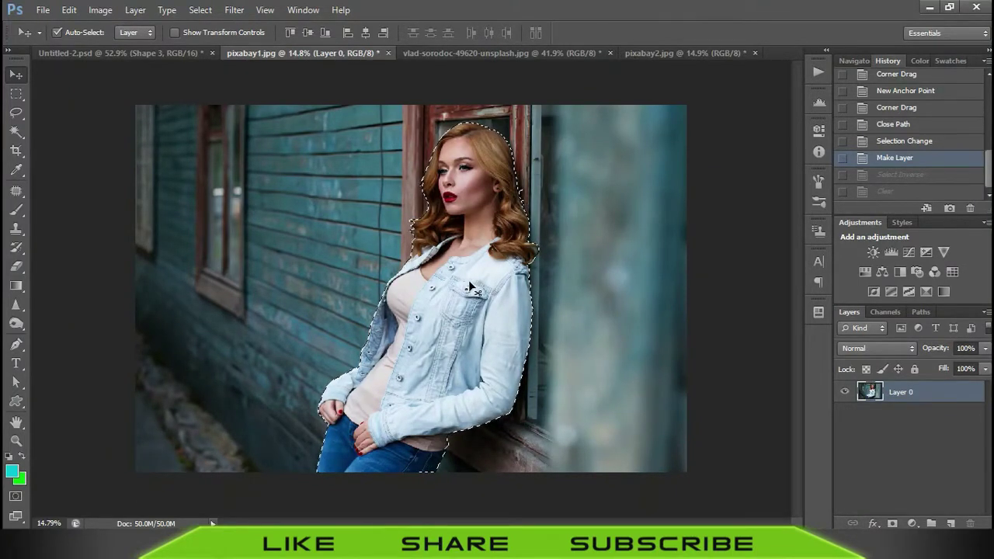
key(Delete)
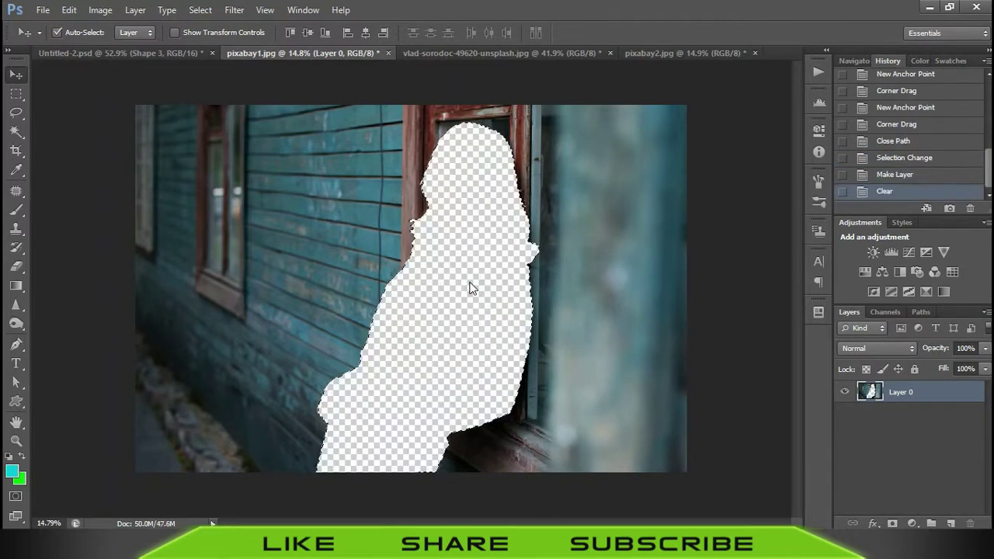
key(ctrl+z)
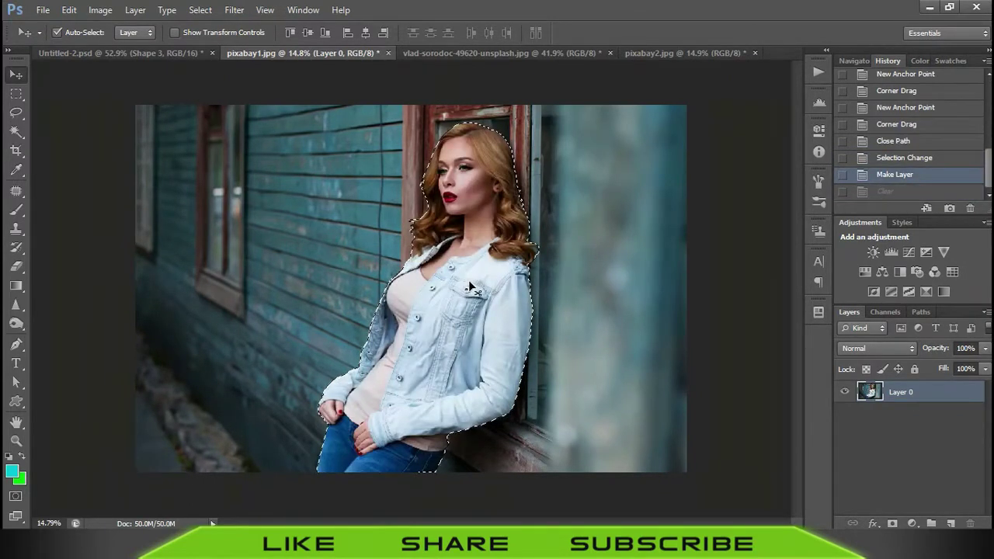
key(ctrl+shift+i)
key(Delete)
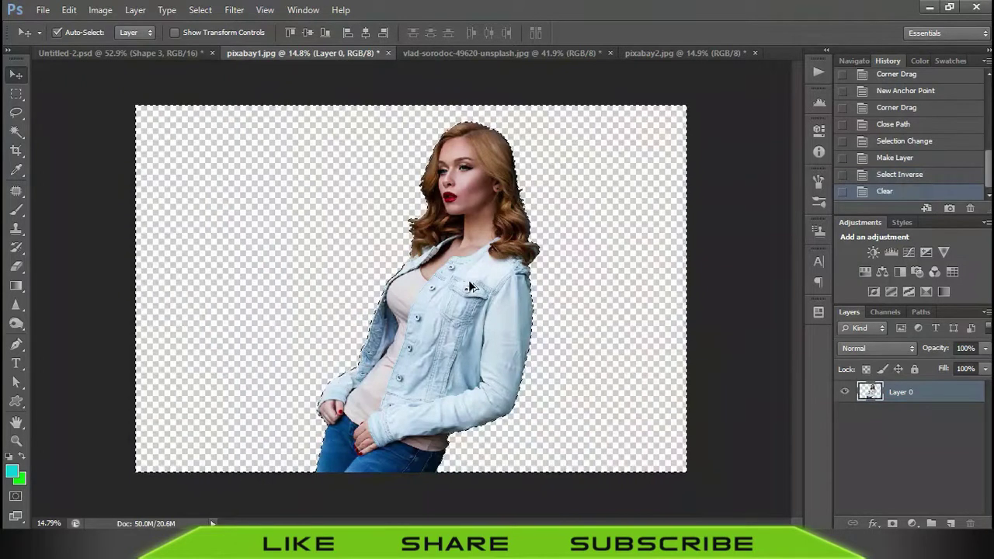
key(ctrl+z)
key(ctrl+alt+z)
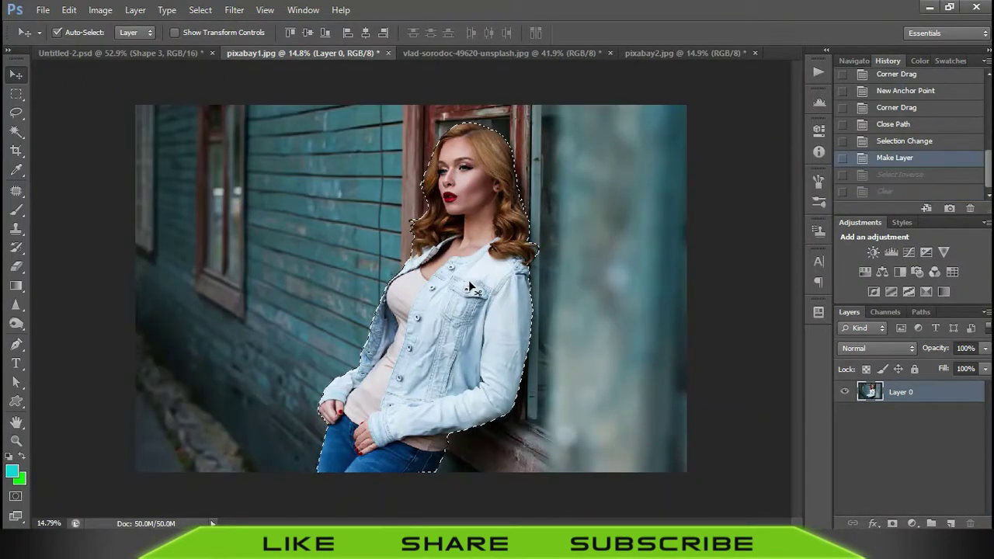
mouse_move(385, 282)
mouse_down()
mouse_move(322, 264)
mouse_move(256, 267)
mouse_move(657, 278)
mouse_up()
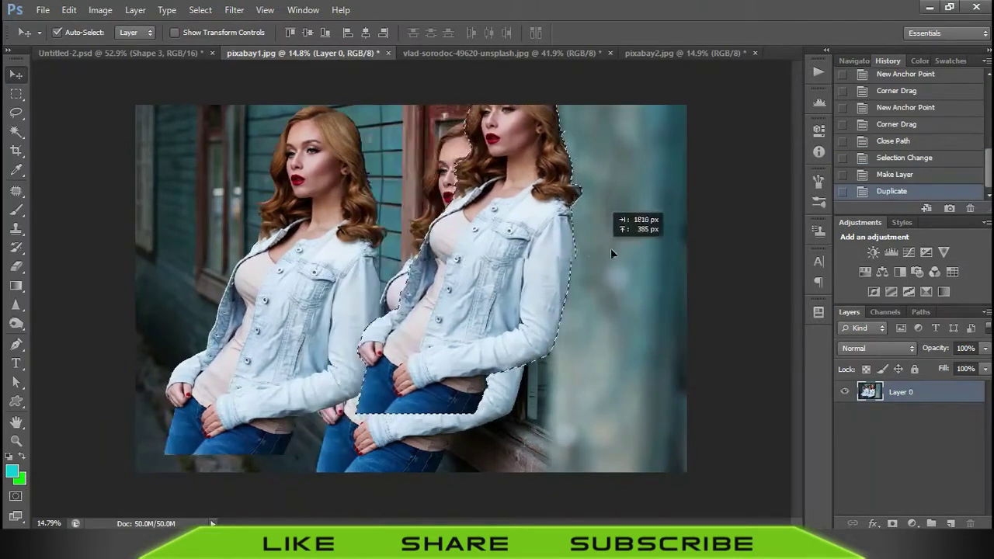
Undo the duplicates, invert the selection and clear the background, zooming in on the hair.
key(ctrl+alt+z)
key(ctrl+alt+z)
key(ctrl+alt+z)
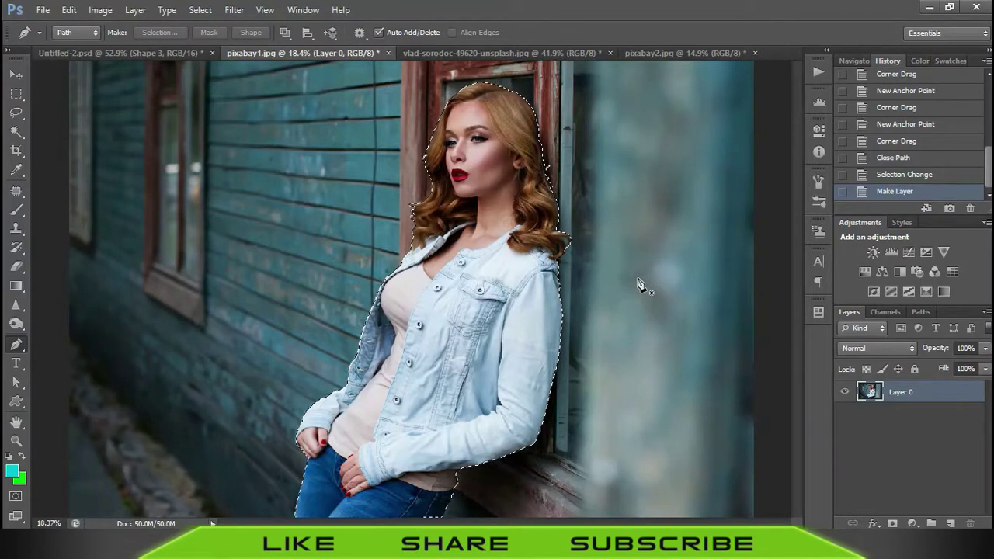
key(ctrl+shift+i)
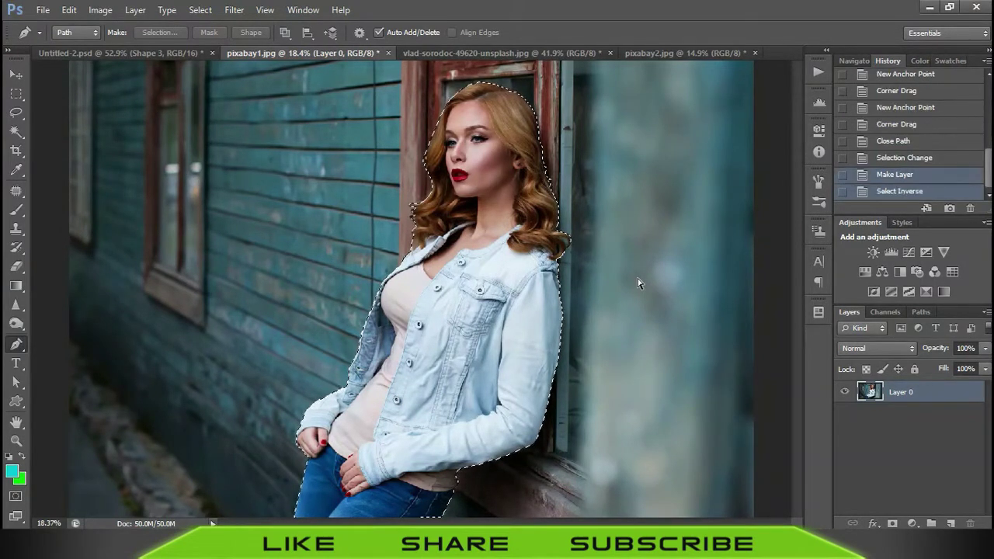
key(Delete)
scroll(424, 220, up, 2)
scroll(425, 217, up, 2)
scroll(427, 215, up, 2)
key(ctrl+d)
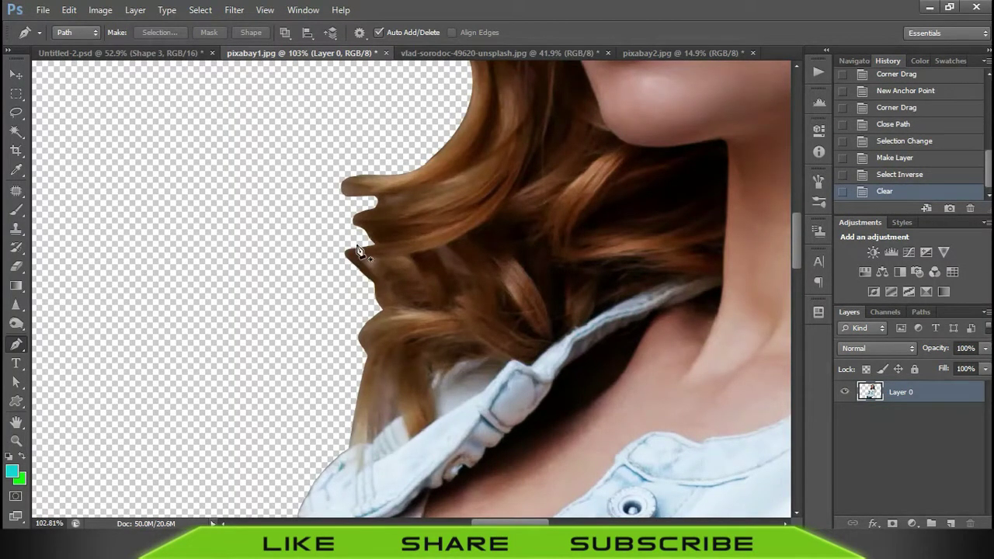
Zoom back out and undo the background Clear with Ctrl+Alt+Z.
scroll(357, 250, down, 1)
scroll(361, 248, down, 1)
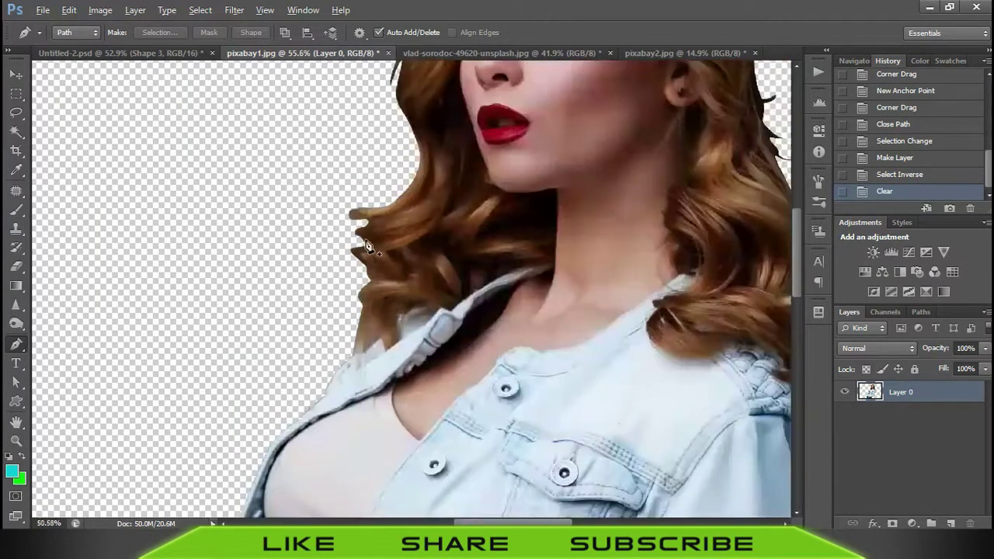
scroll(365, 248, down, 2)
scroll(368, 247, down, 1)
scroll(369, 247, down, 1)
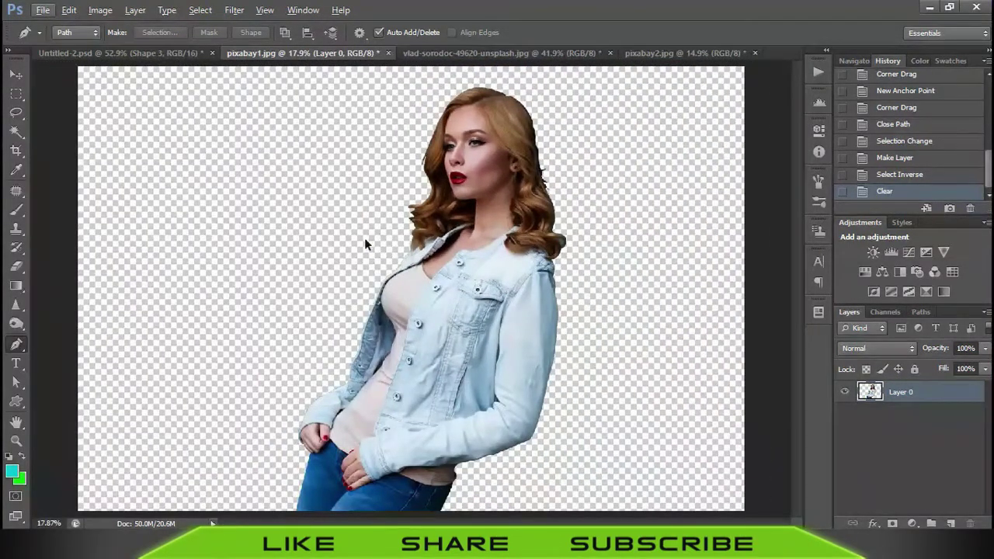
key(ctrl+alt+z)
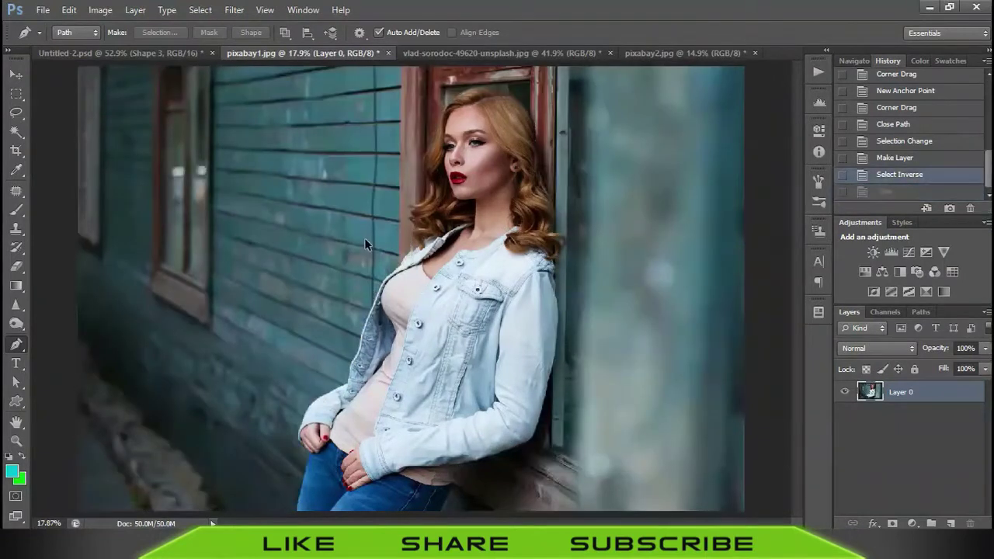
Step back through History, past the layer conversion, to the Close Path state.
key(ctrl+alt+z)
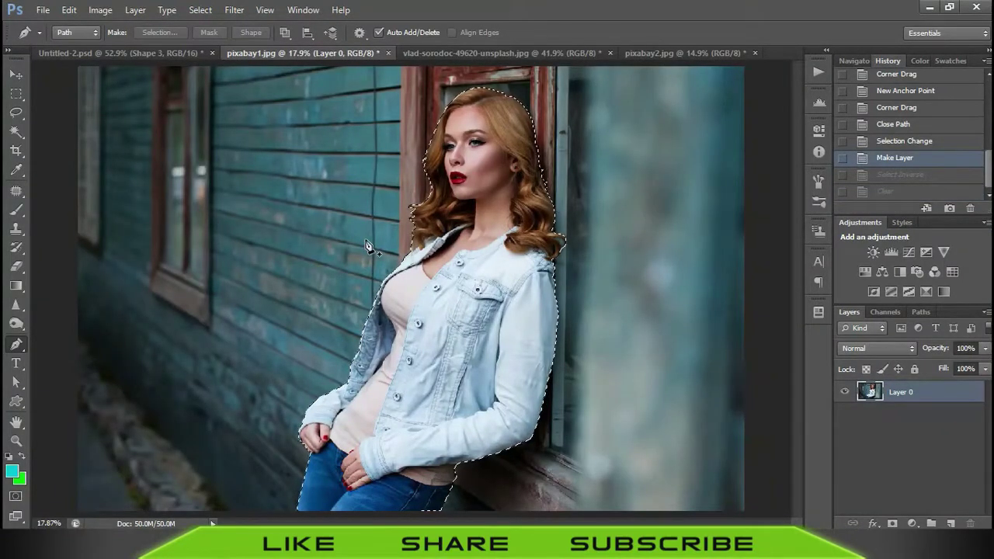
key(ctrl+alt+z)
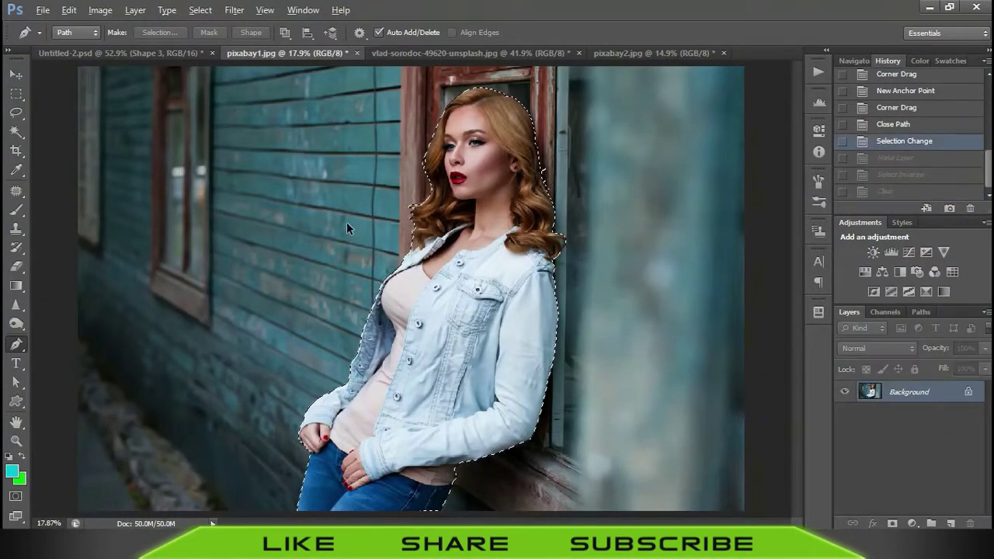
click(899, 126)
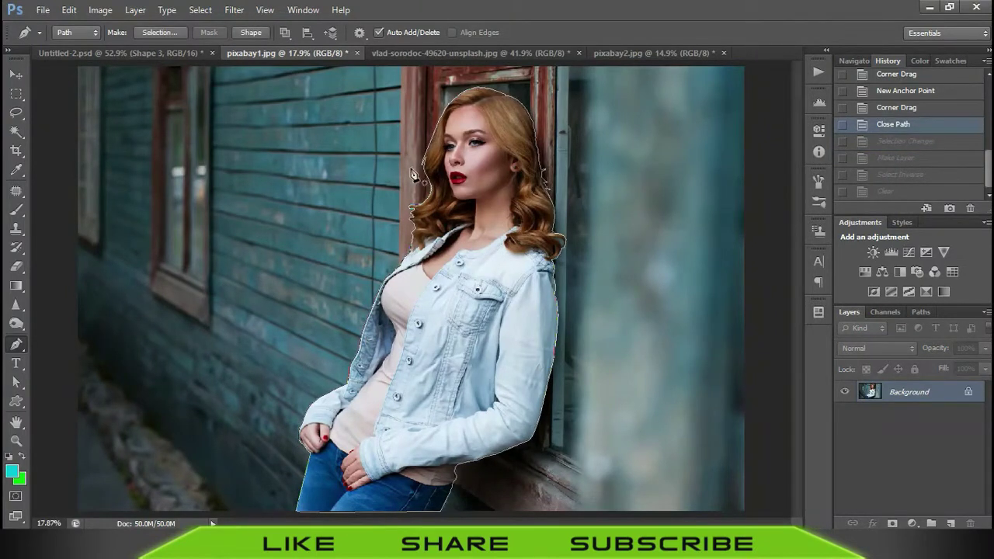
Open the Make Selection options, cancel without applying, and return History to Selection Change.
click(167, 37)
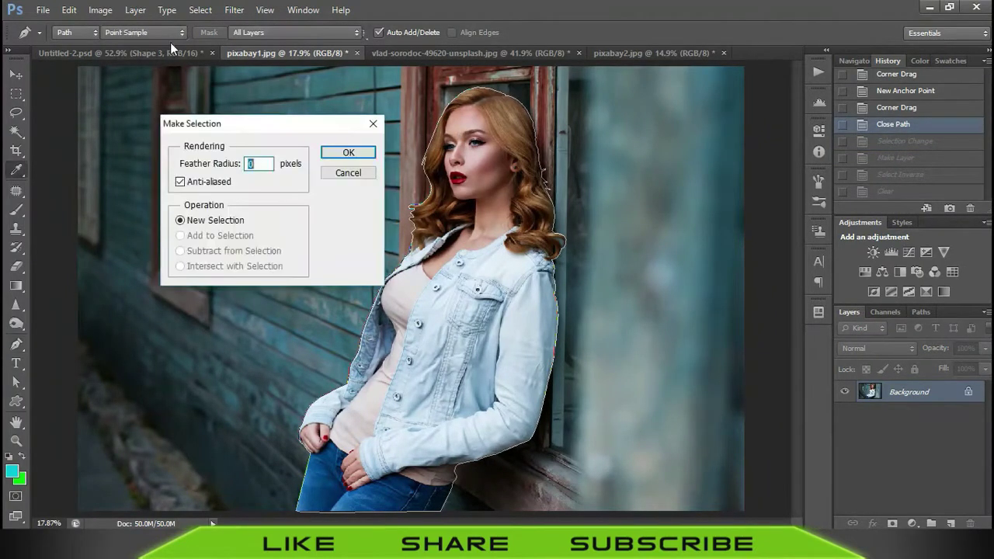
drag(265, 125, 278, 102)
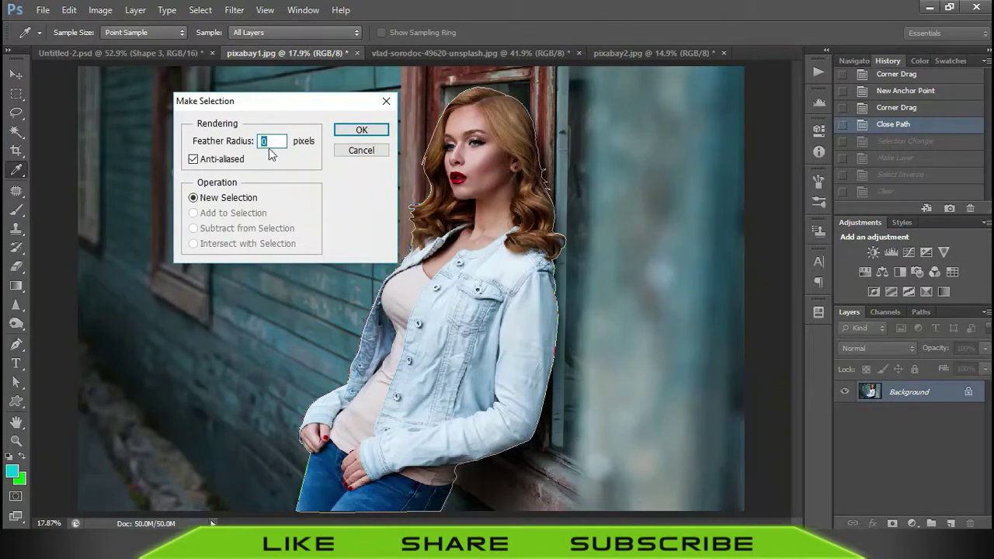
click(349, 151)
click(892, 142)
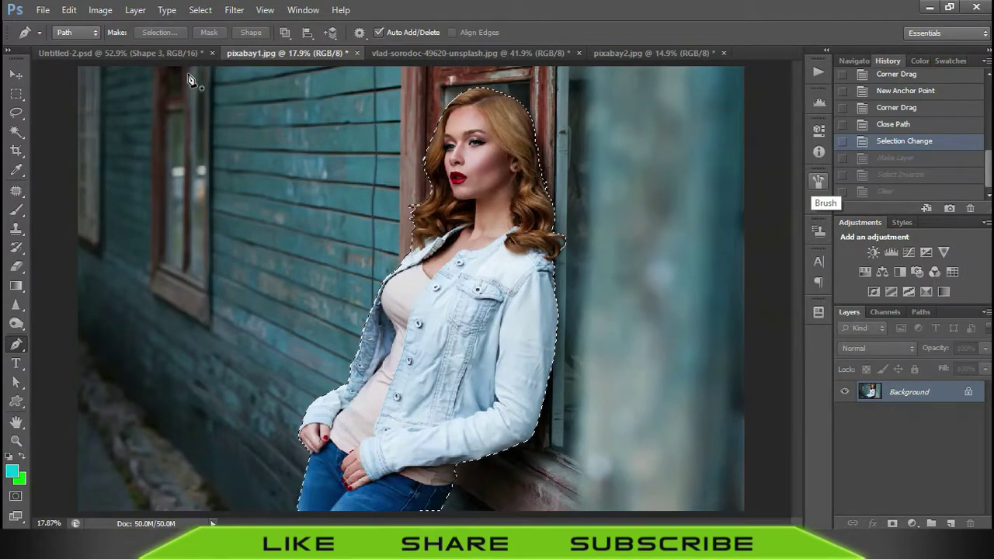
Feather the woman's selection by 5 pixels, then invert it to select the background.
click(203, 17)
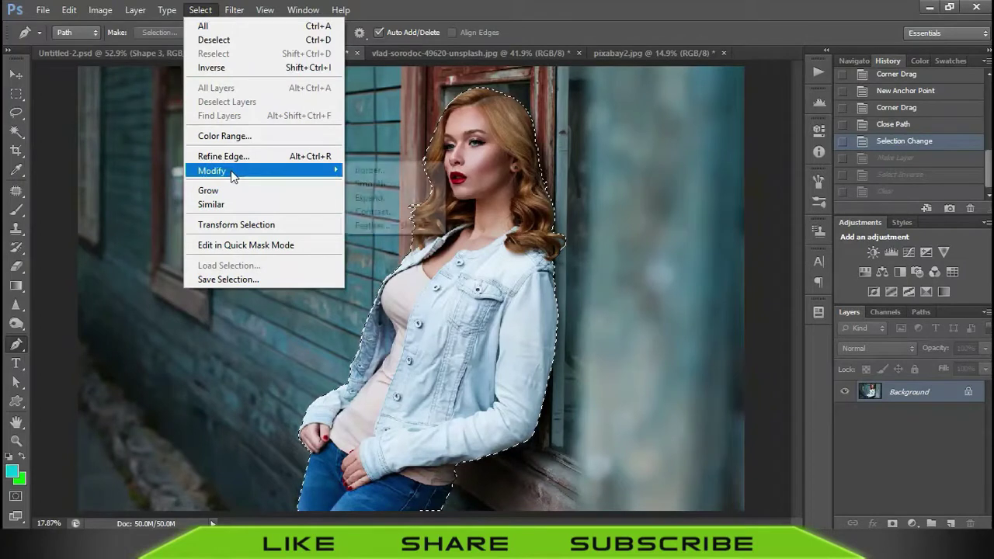
mouse_move(264, 170)
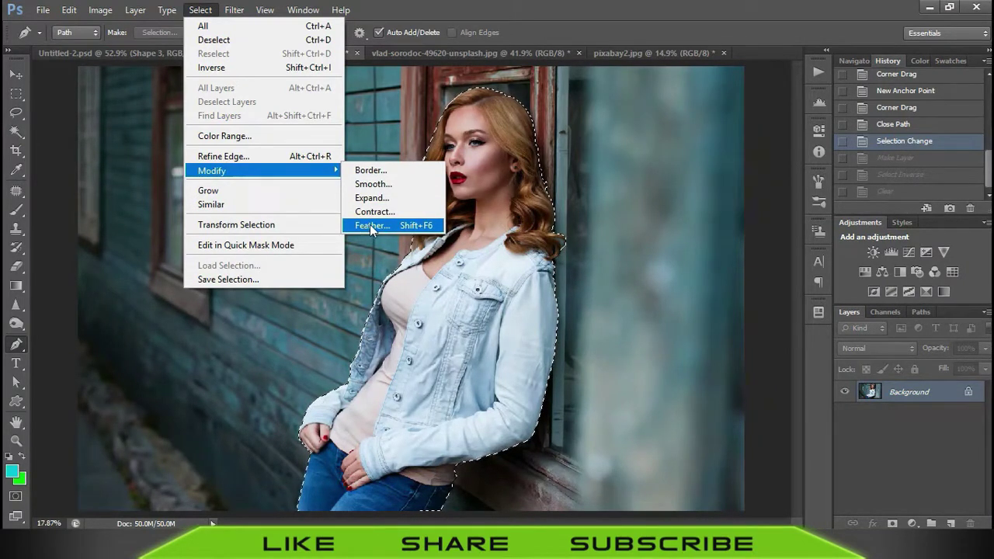
click(404, 228)
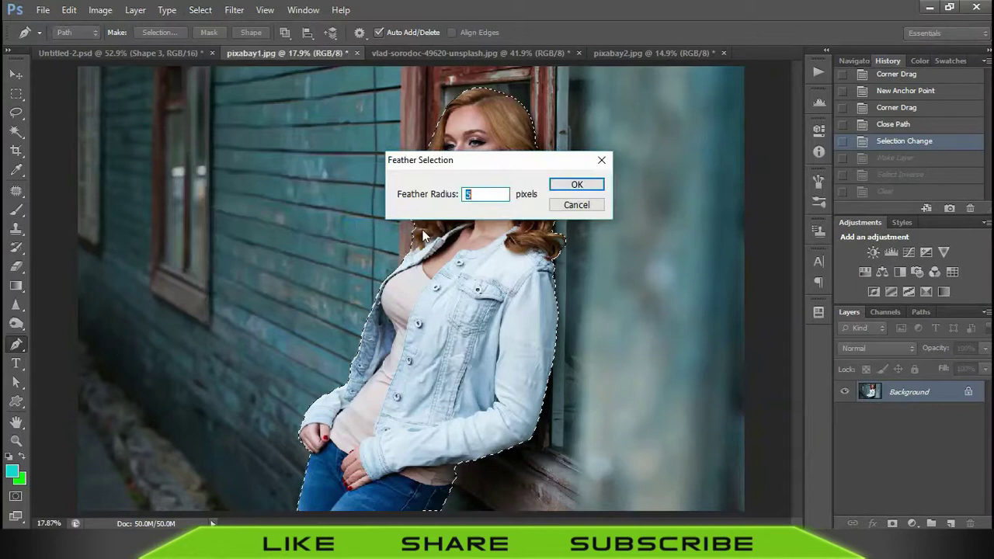
drag(492, 161, 680, 176)
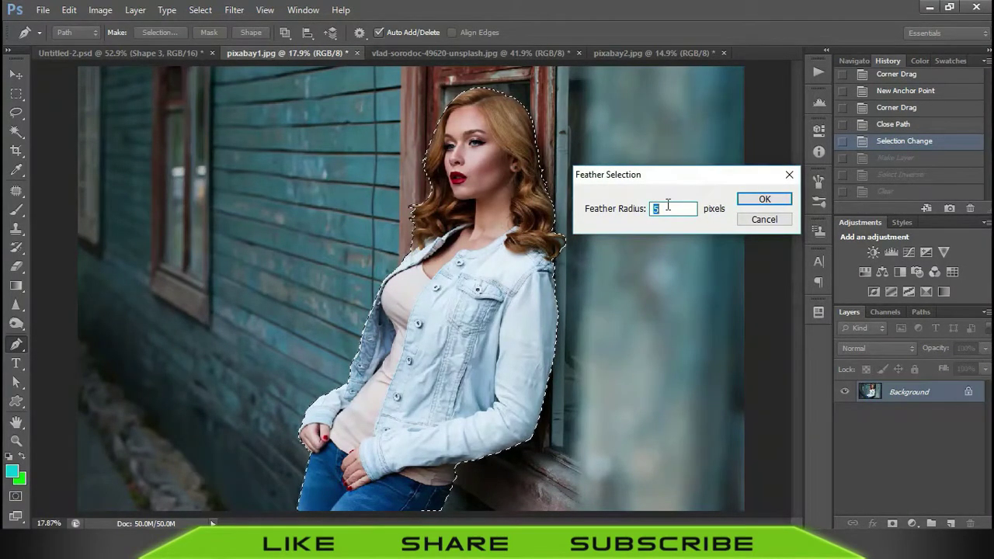
key(Return)
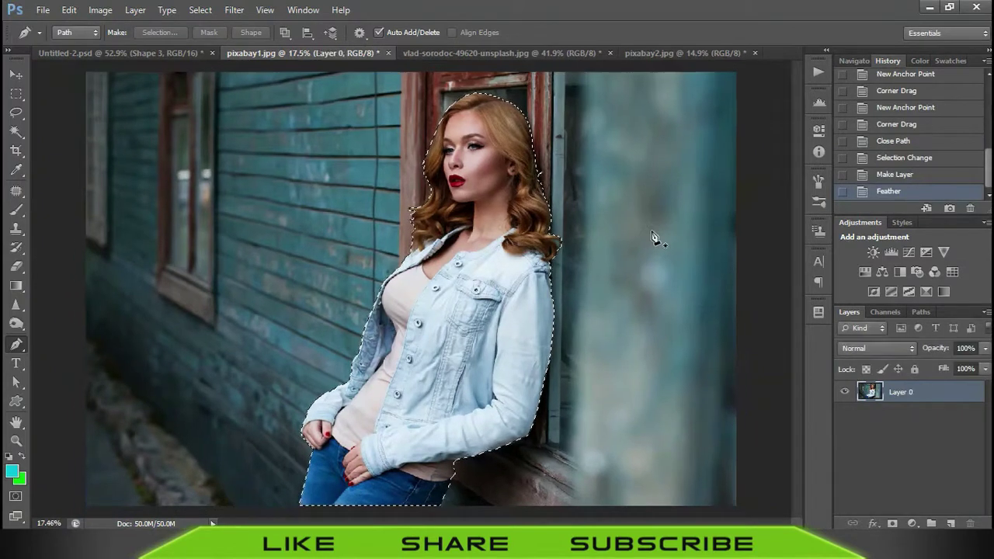
key(ctrl+shift+i)
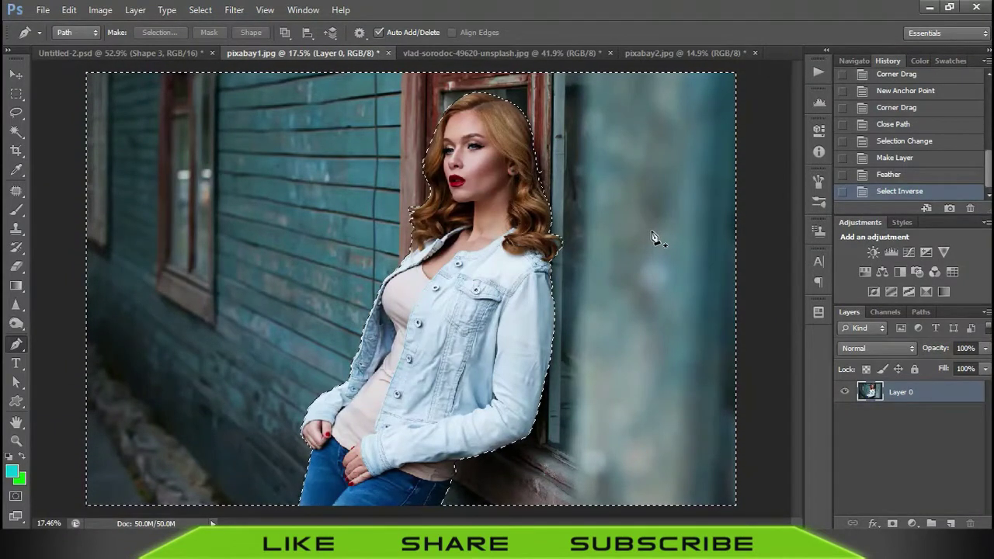
key(Delete)
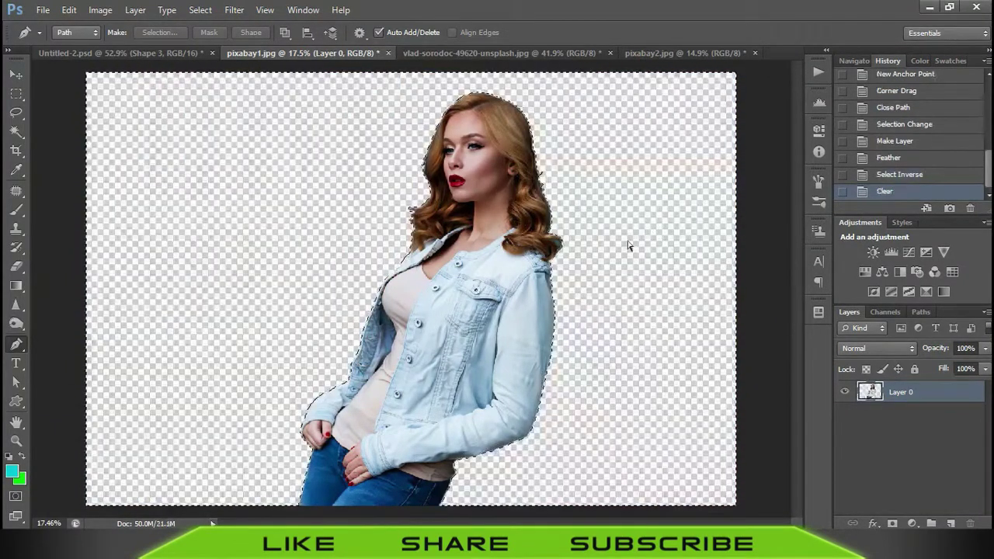
scroll(402, 221, up, 5)
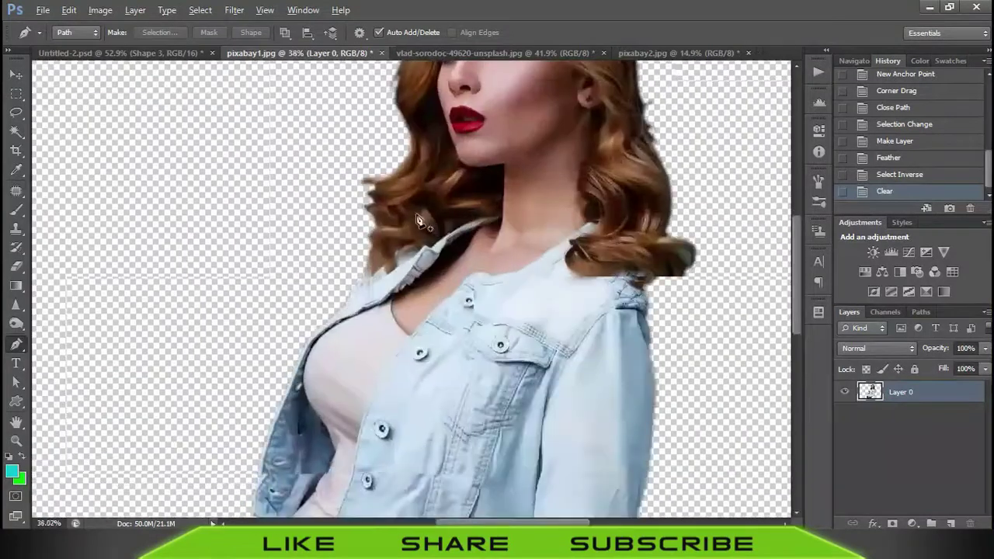
scroll(402, 225, up, 1)
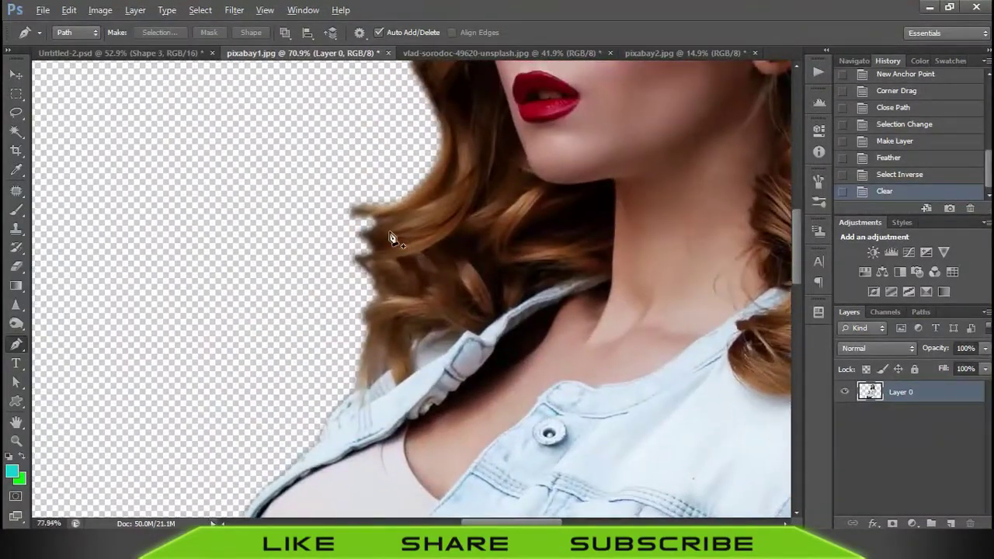
scroll(390, 238, up, 2)
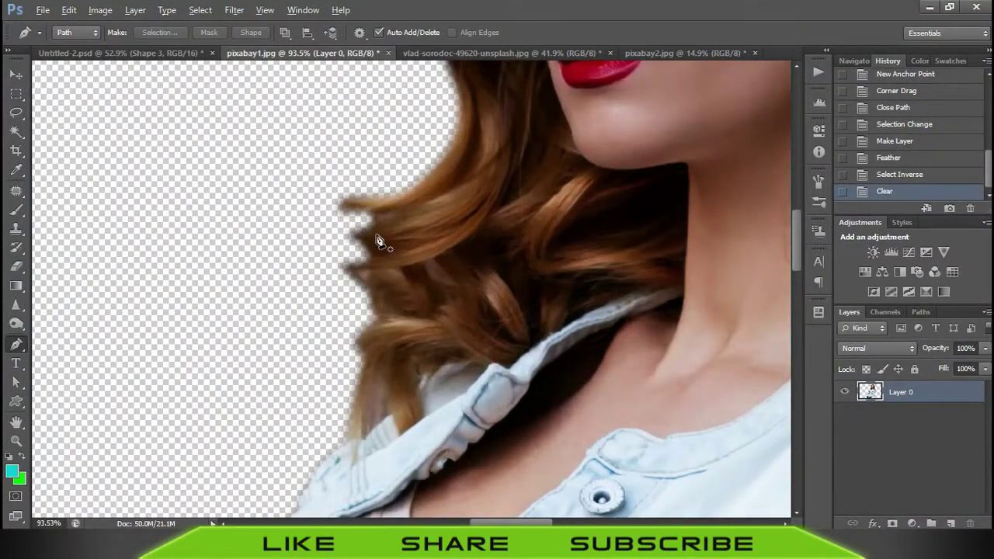
scroll(378, 240, down, 2)
scroll(380, 240, down, 1)
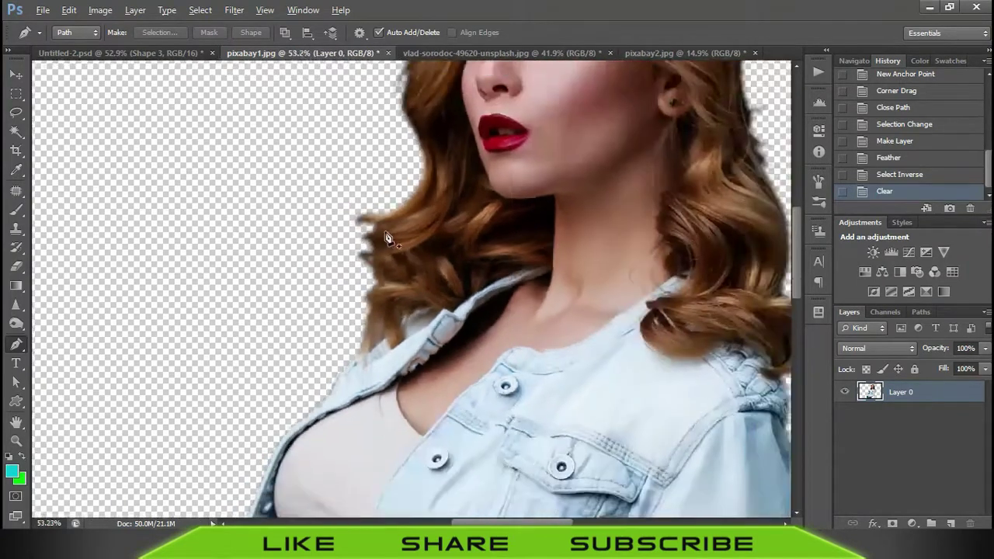
scroll(384, 239, down, 1)
scroll(388, 238, down, 1)
scroll(388, 238, down, 1)
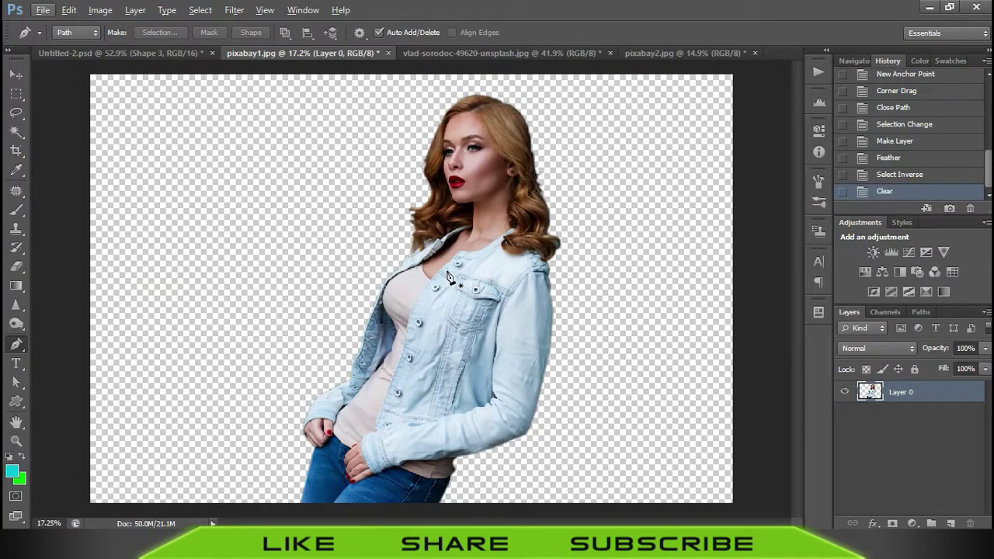
Undo Clear and Select Inverse to restore the wooden wall, then check the Pen tool's modes.
key(ctrl+z)
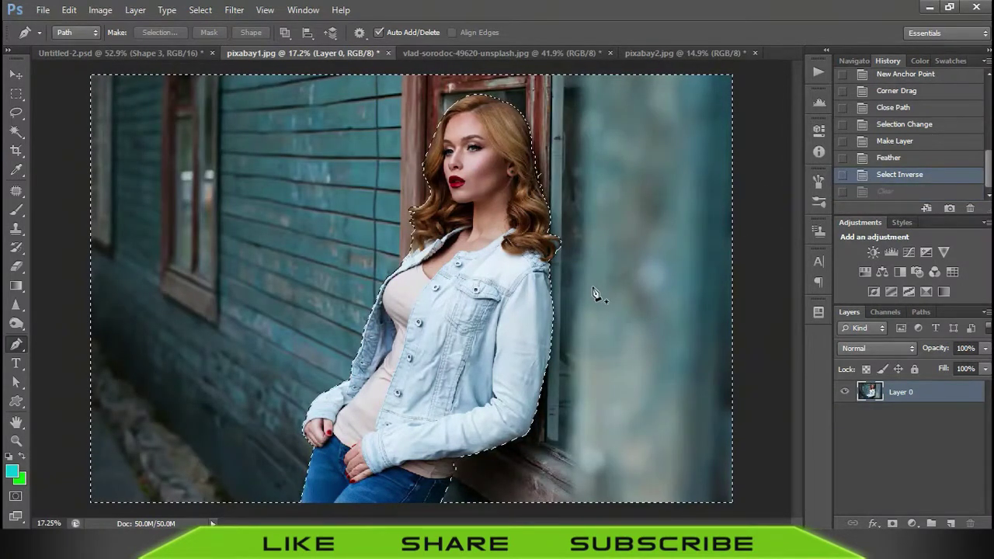
key(ctrl+alt+z)
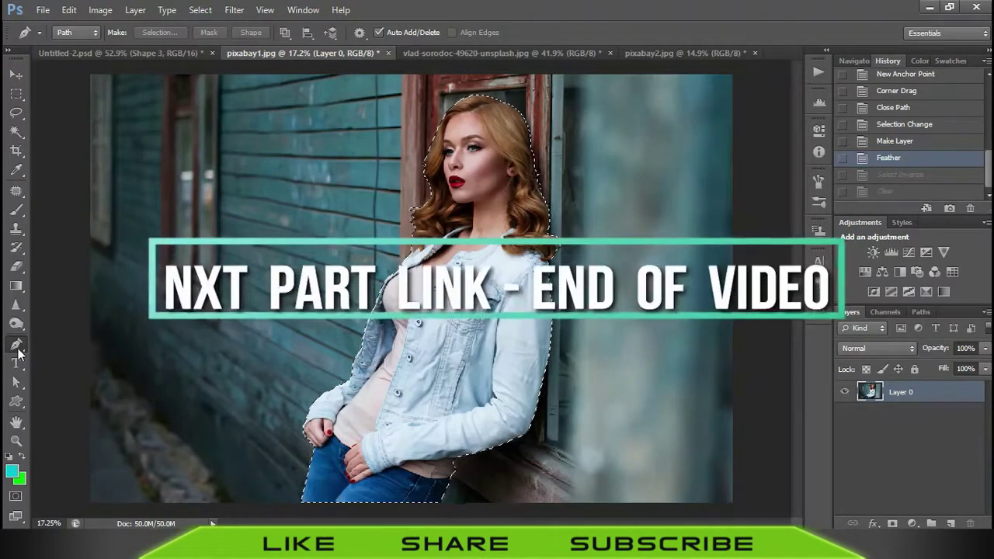
right_click(16, 344)
click(76, 32)
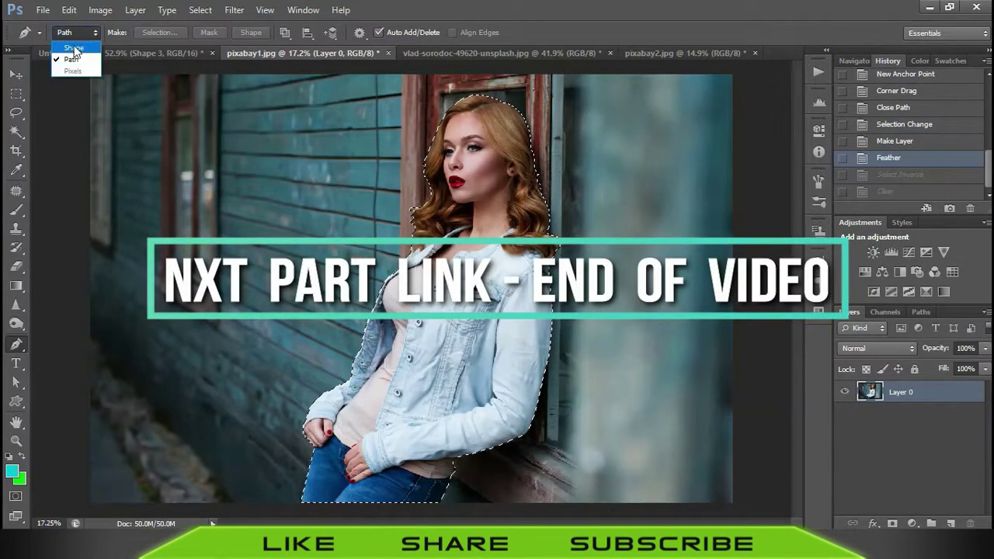